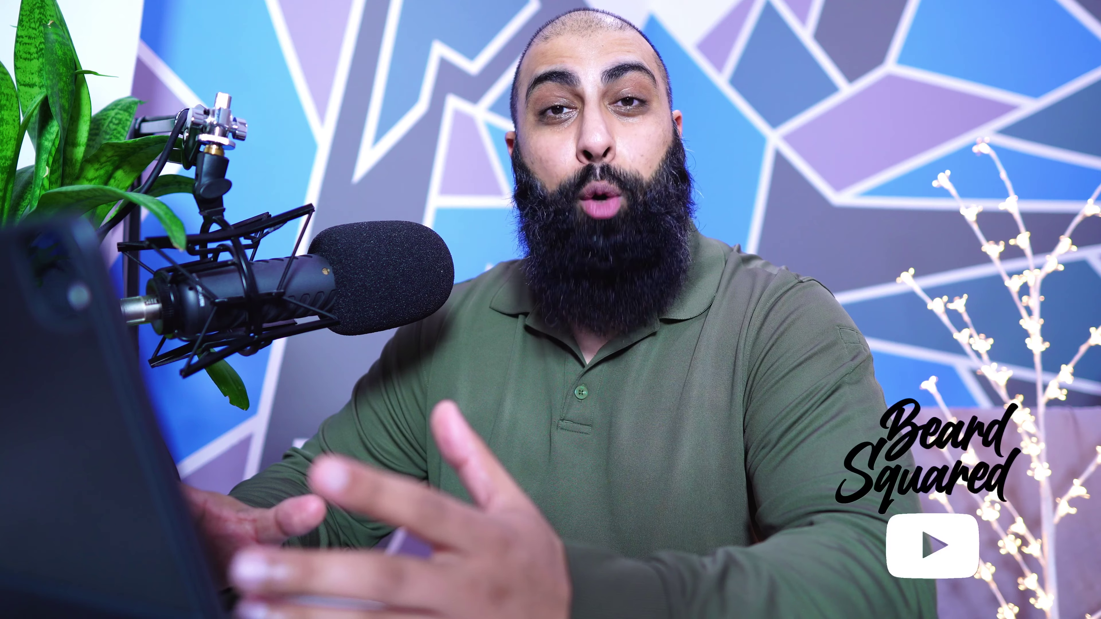
- Run a web search for 'google forms'
text(g)
text(oogle forms)
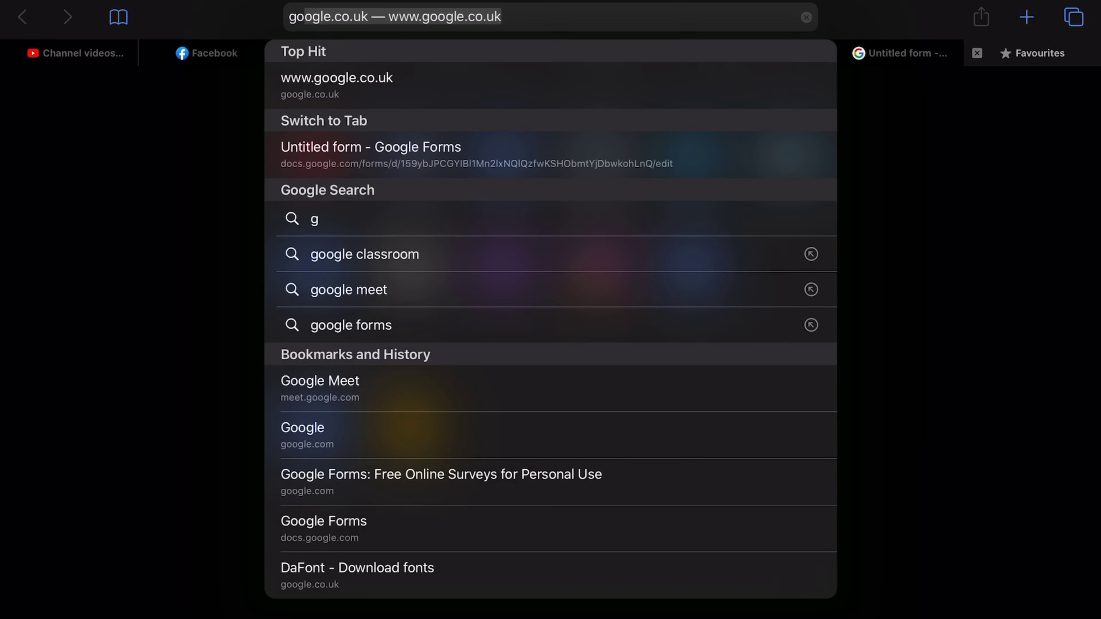
key(Return)
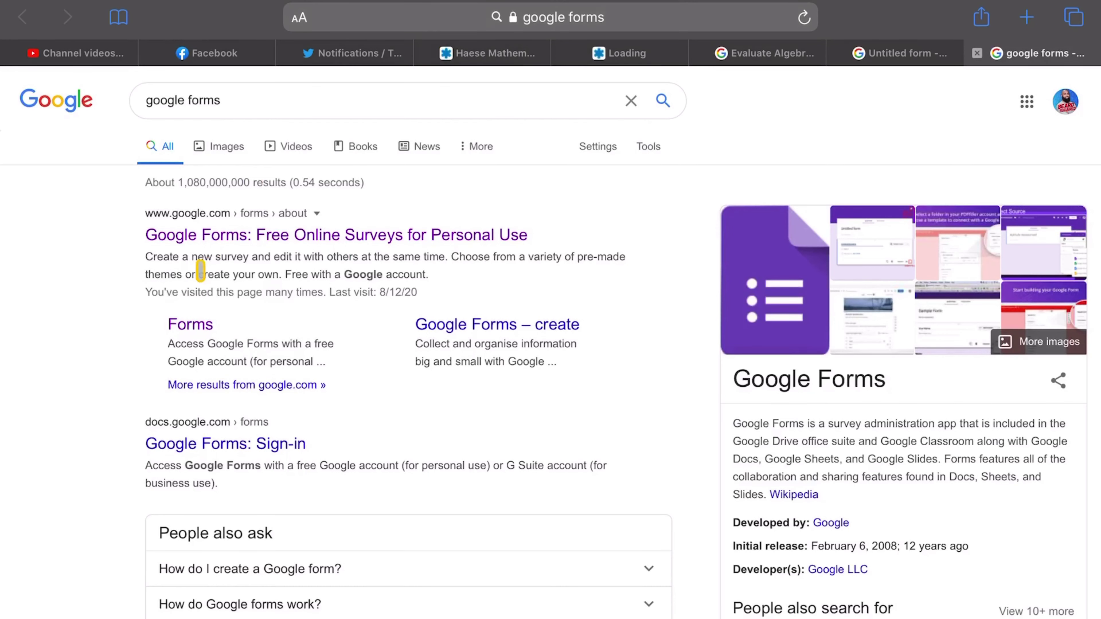
- Open the personal Google Forms home page from the first search result
click(252, 233)
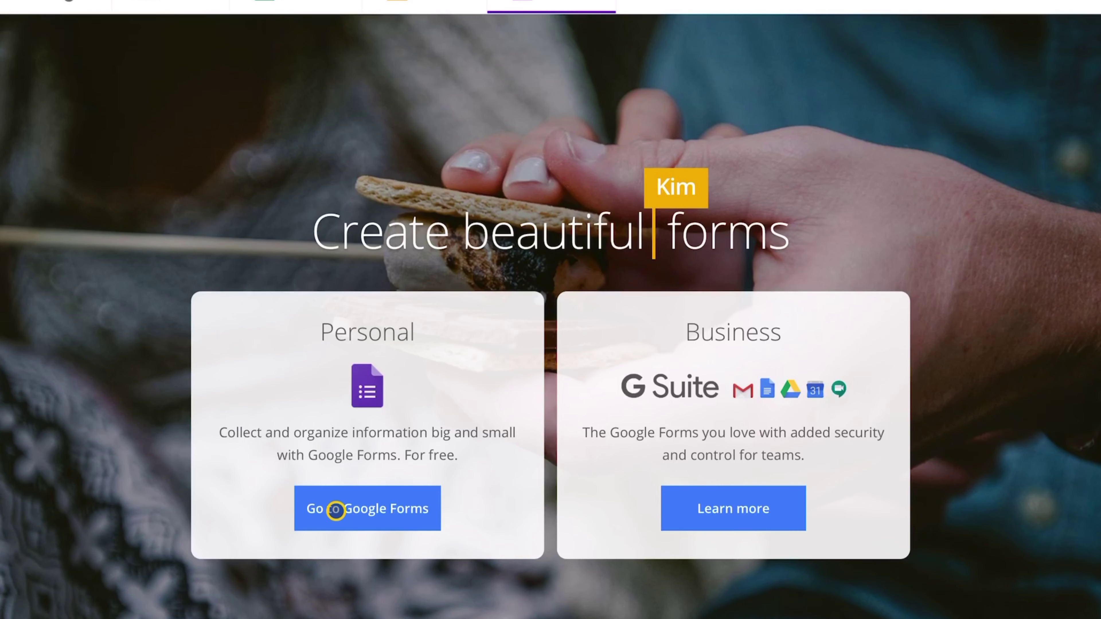
click(336, 510)
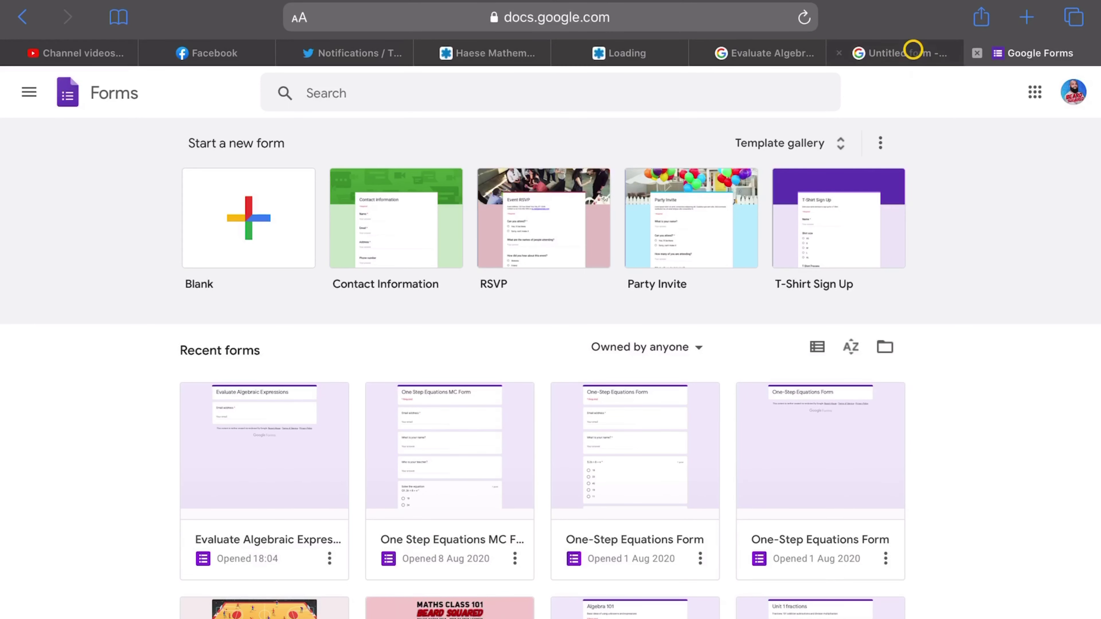
- Switch to the tab with the blank 'Untitled form' editor
click(913, 51)
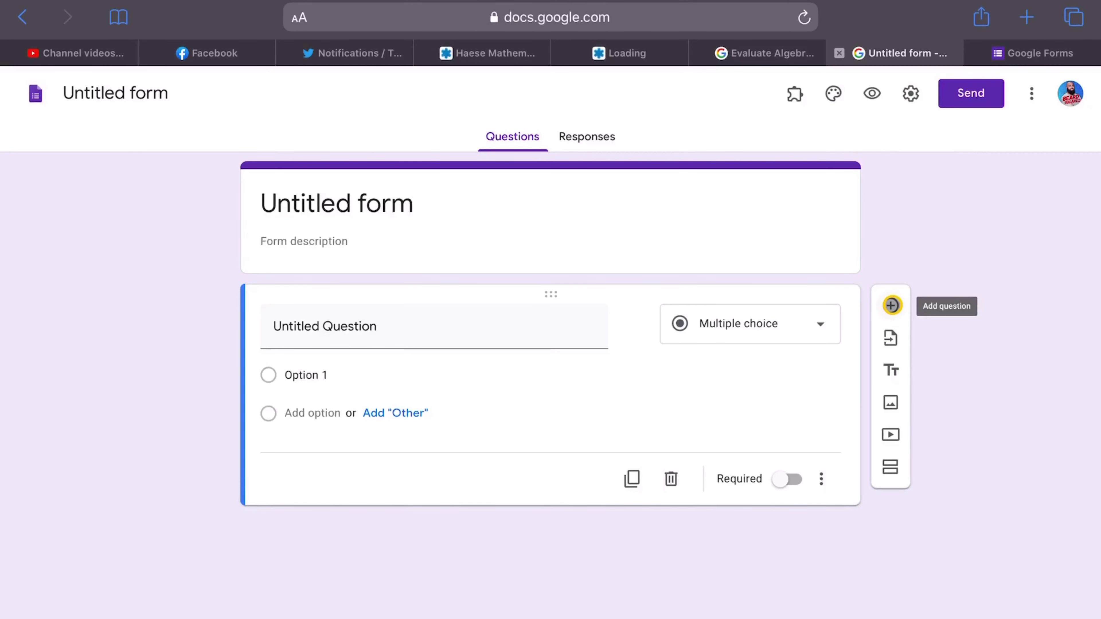
- Delete the two extra question cards so one blank question remains, then open form settings
click(891, 305)
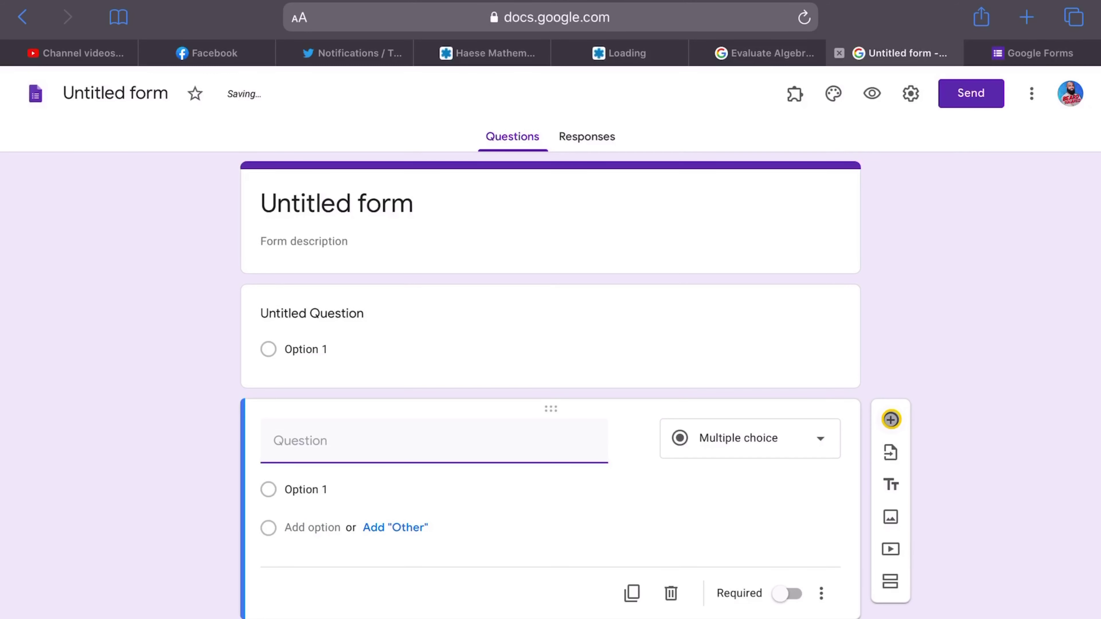
click(891, 419)
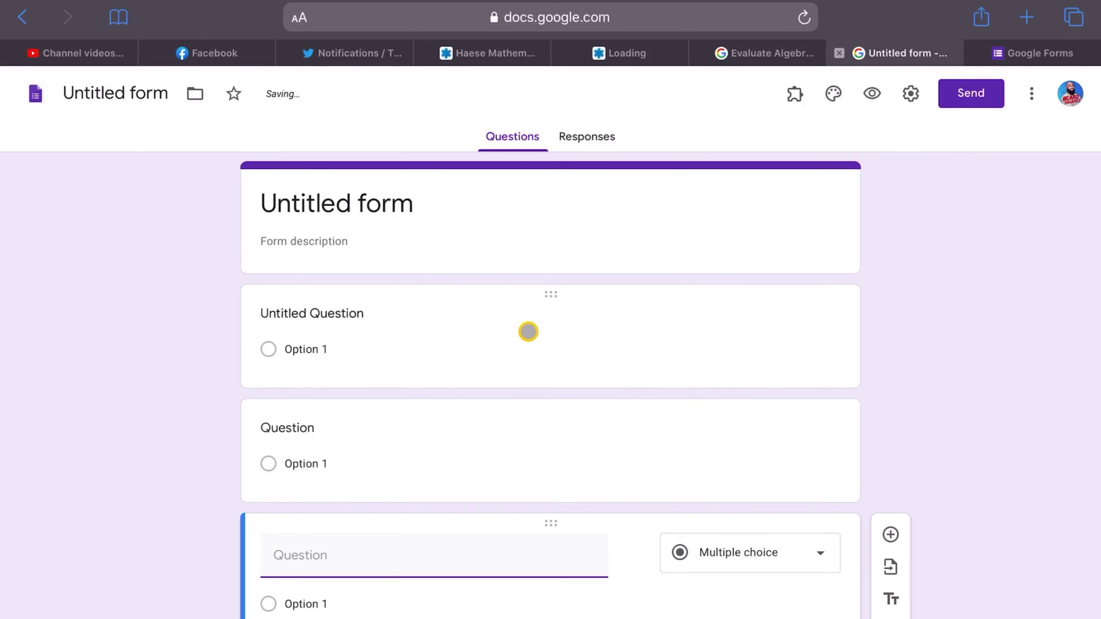
click(484, 340)
click(455, 561)
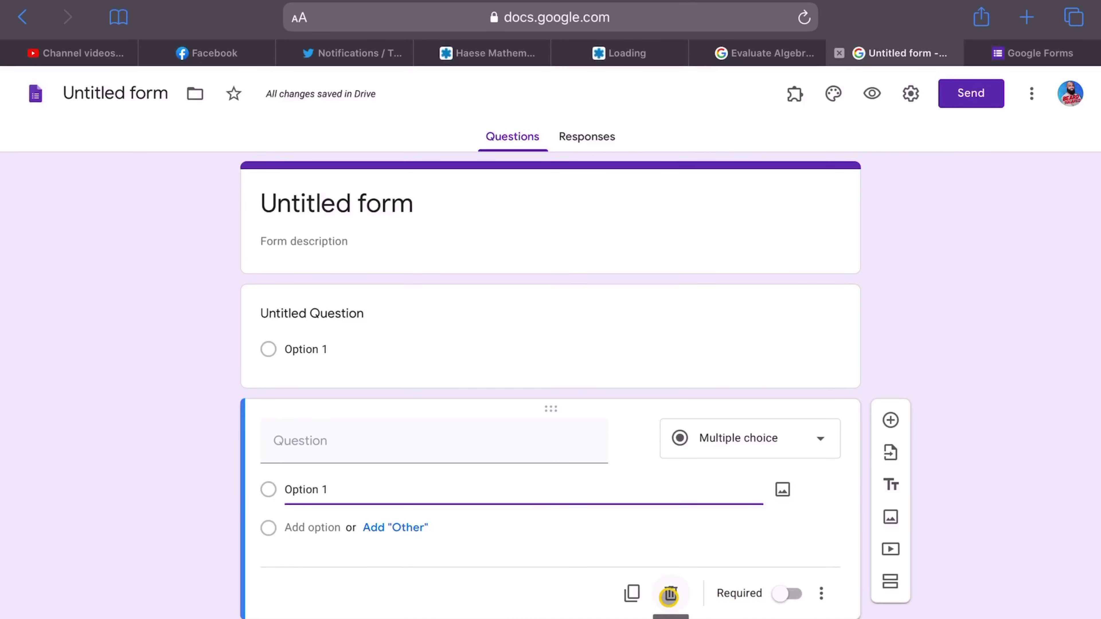
click(668, 595)
click(668, 477)
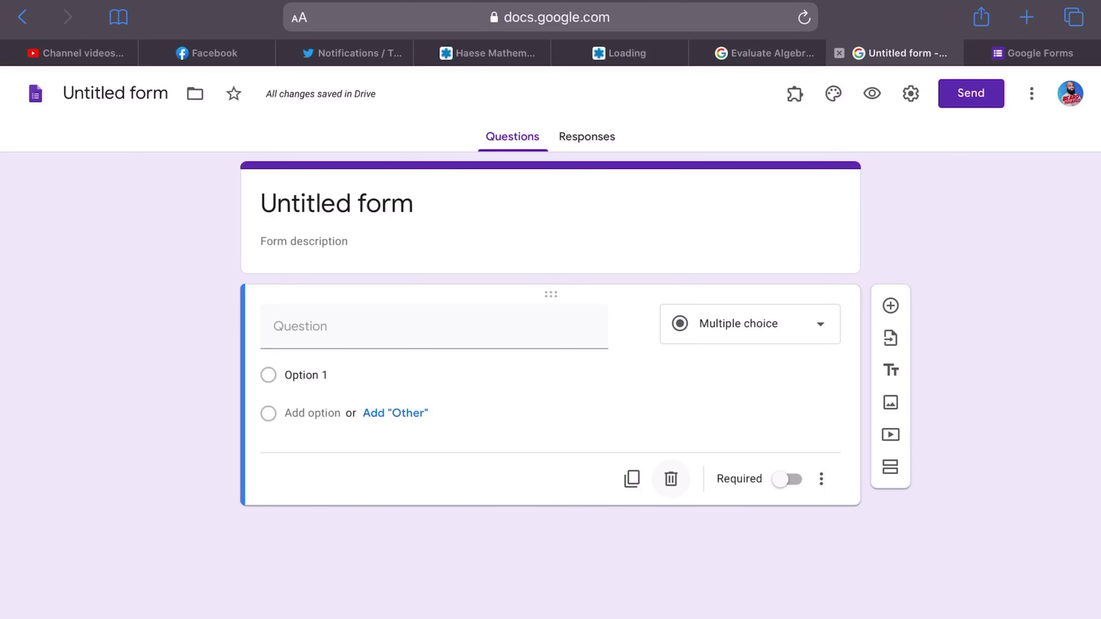
click(909, 96)
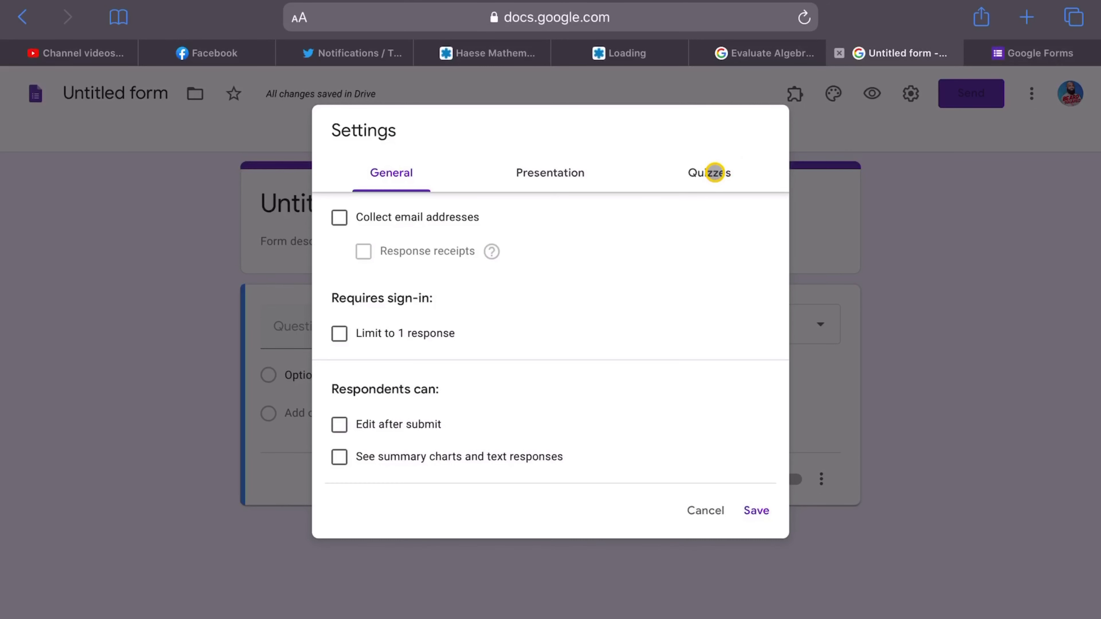
- Show the Quizzes options in the Settings dialog
click(714, 173)
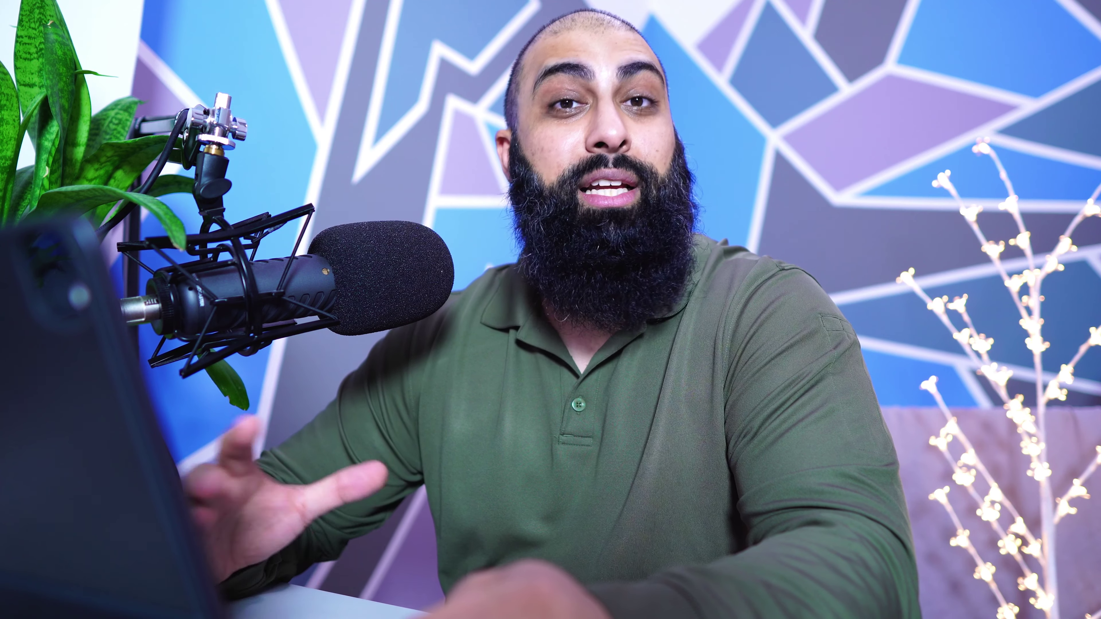
- Turn on 'Make this a quiz' so marks are released immediately after submission
click(379, 219)
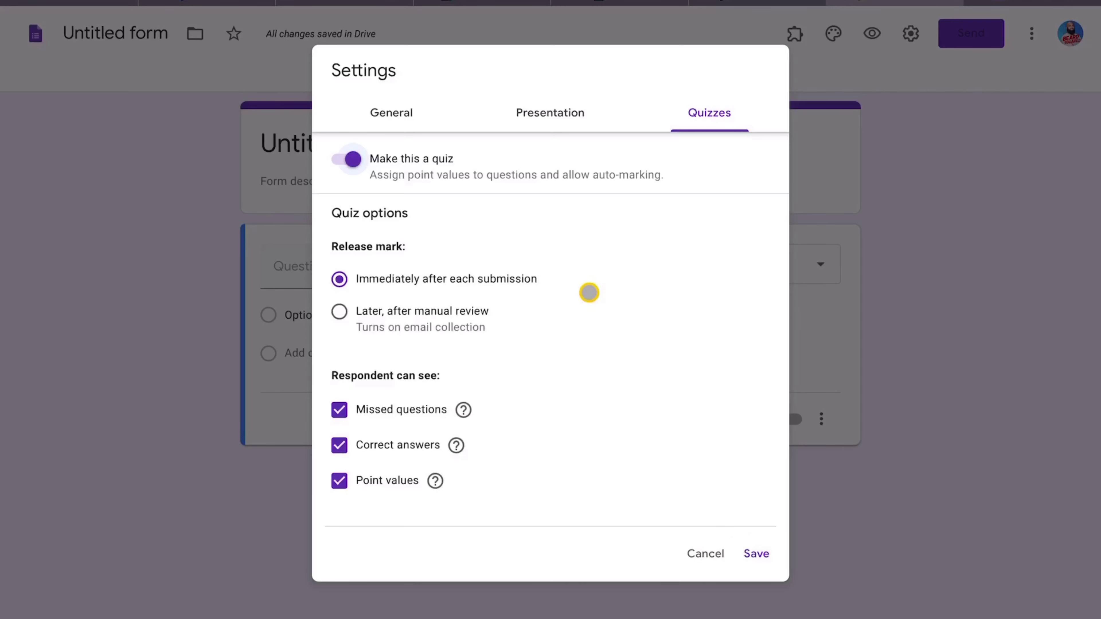
- In the General settings, tick 'Collect email addresses'
click(380, 112)
click(337, 157)
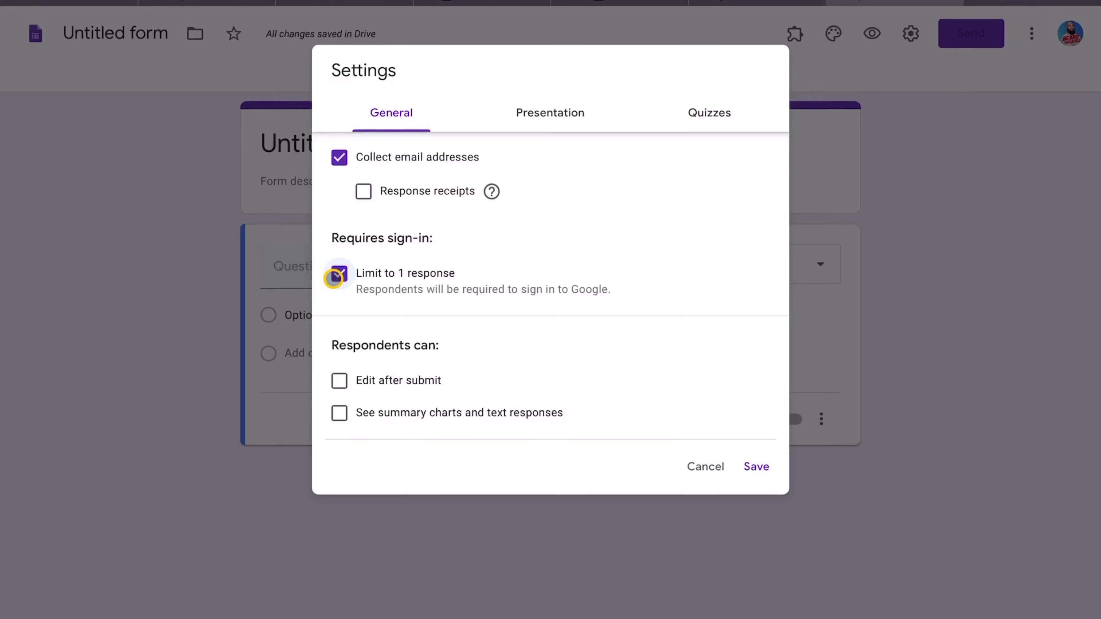
- Untick 'Limit to 1 response' and turn on the progress bar under Presentation
click(363, 281)
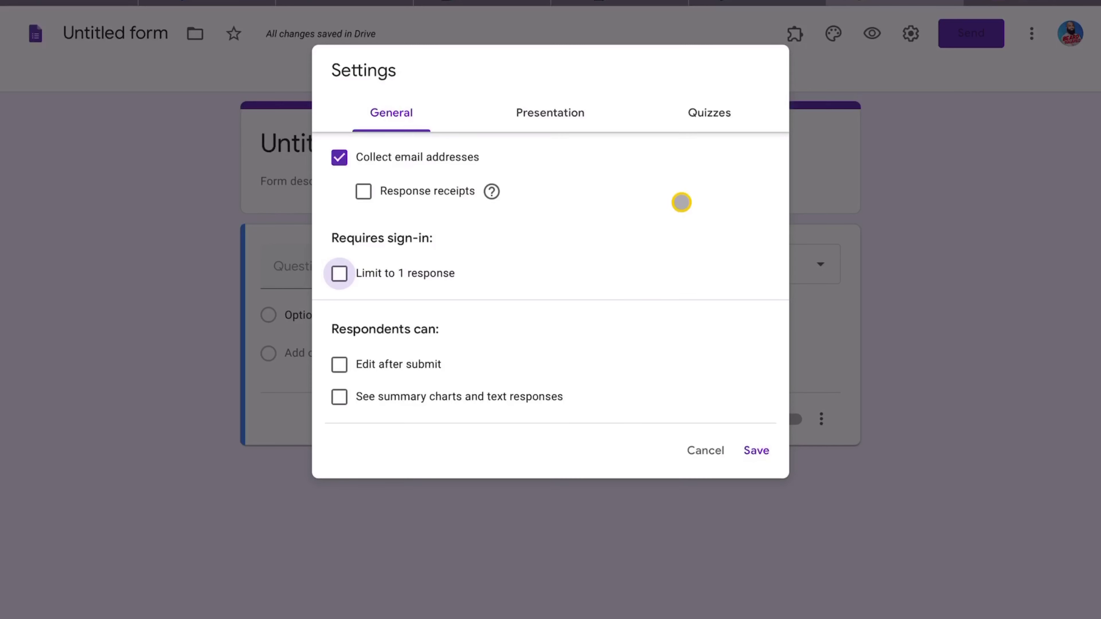
click(555, 114)
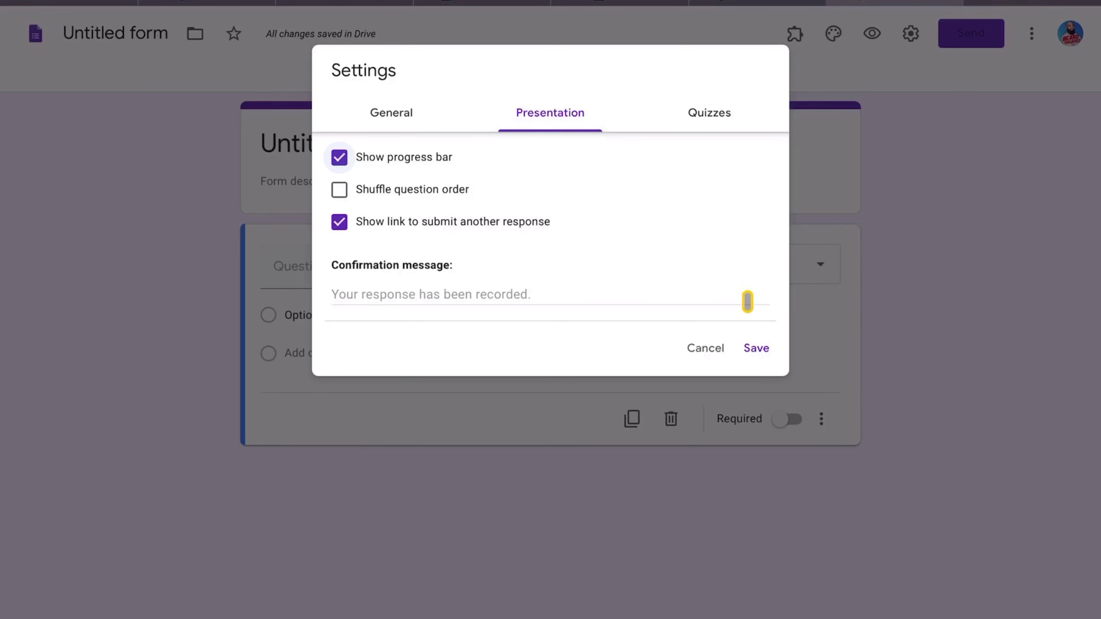
- Save the settings so a required Email address field appears above the question
click(756, 349)
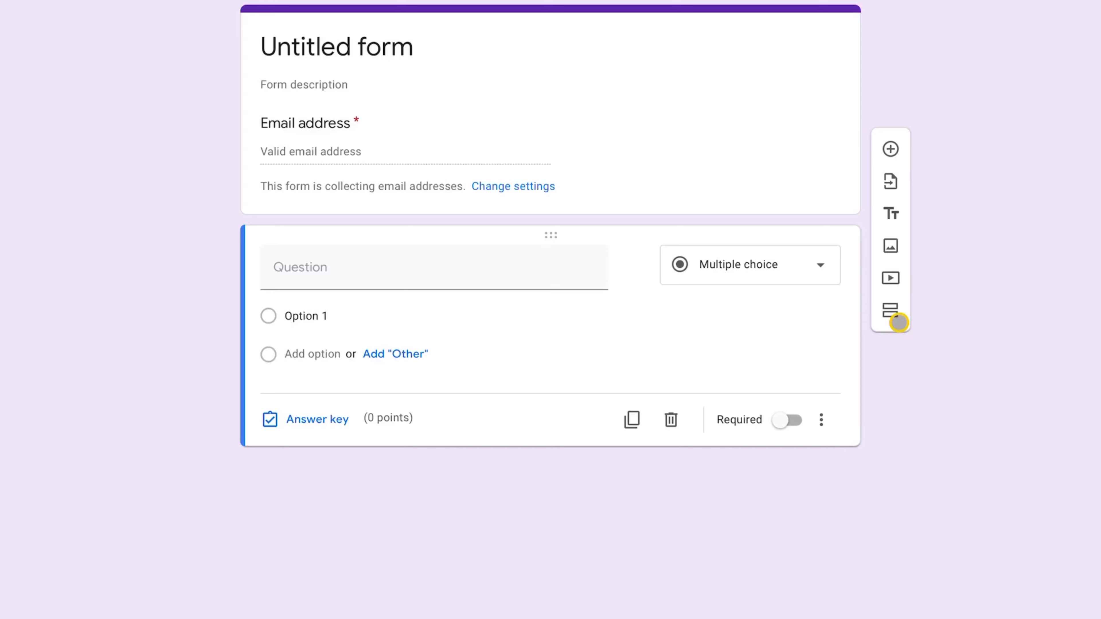
click(889, 310)
- Add five more sections so the quiz has six sections in total
click(890, 310)
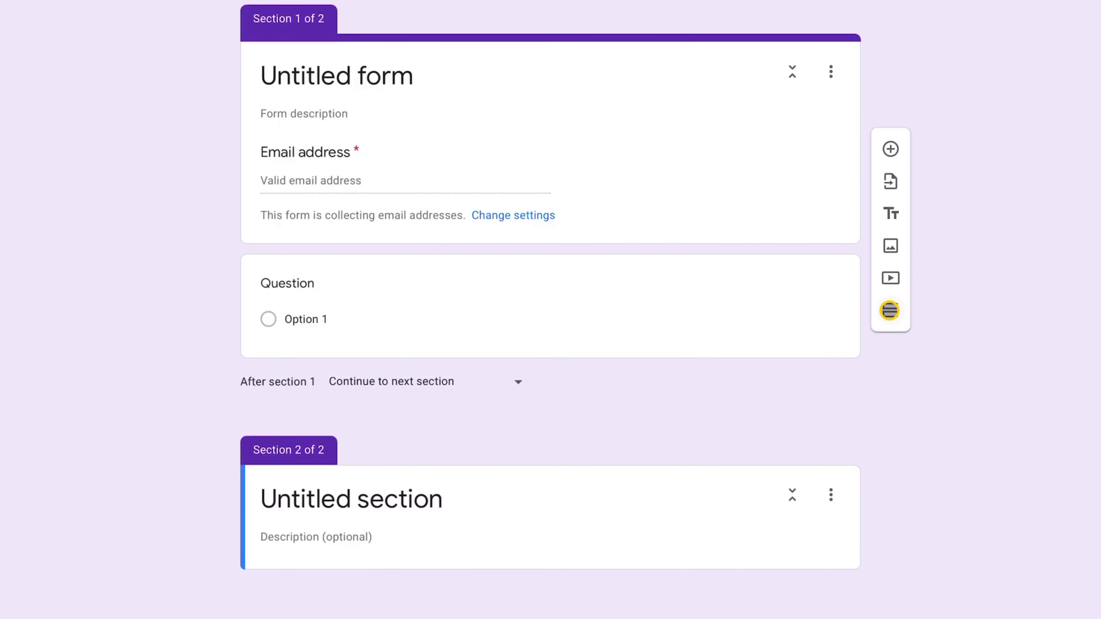
click(889, 311)
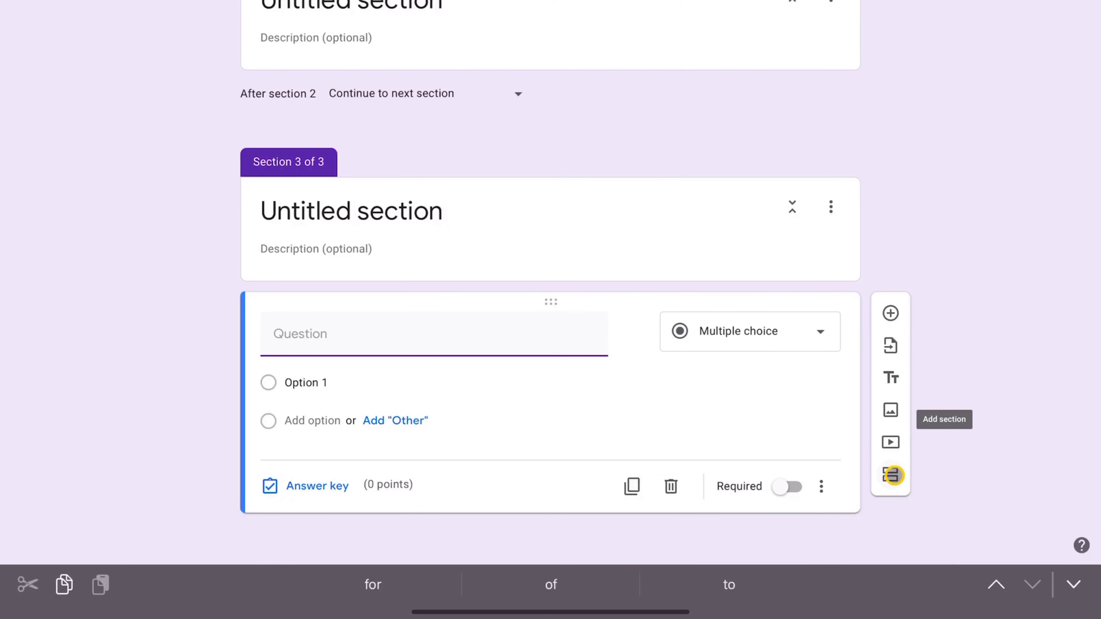
click(891, 474)
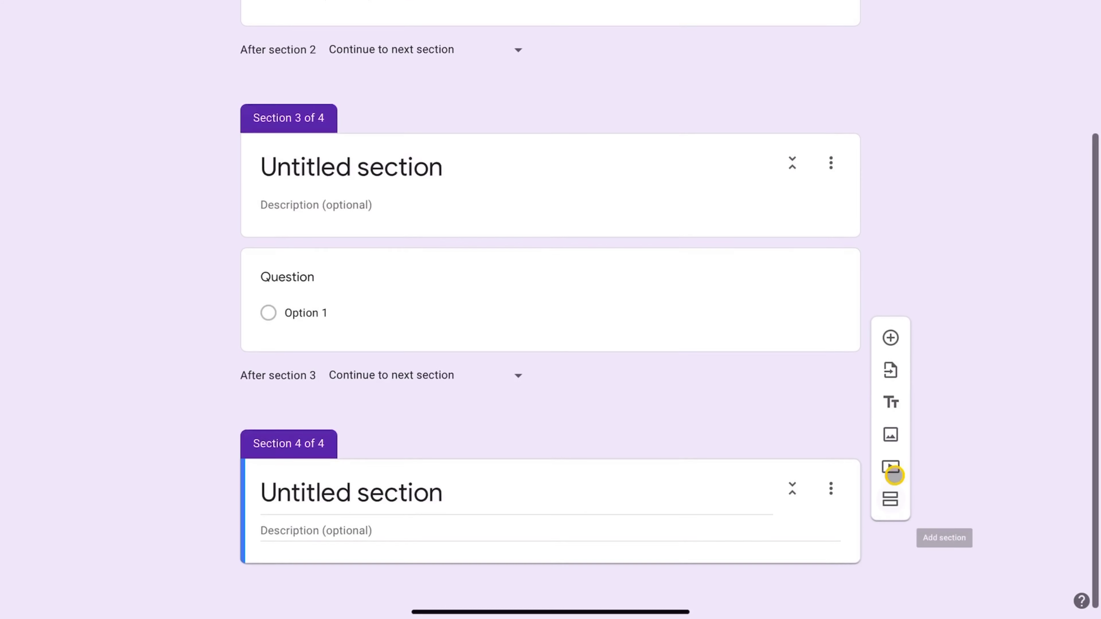
click(891, 544)
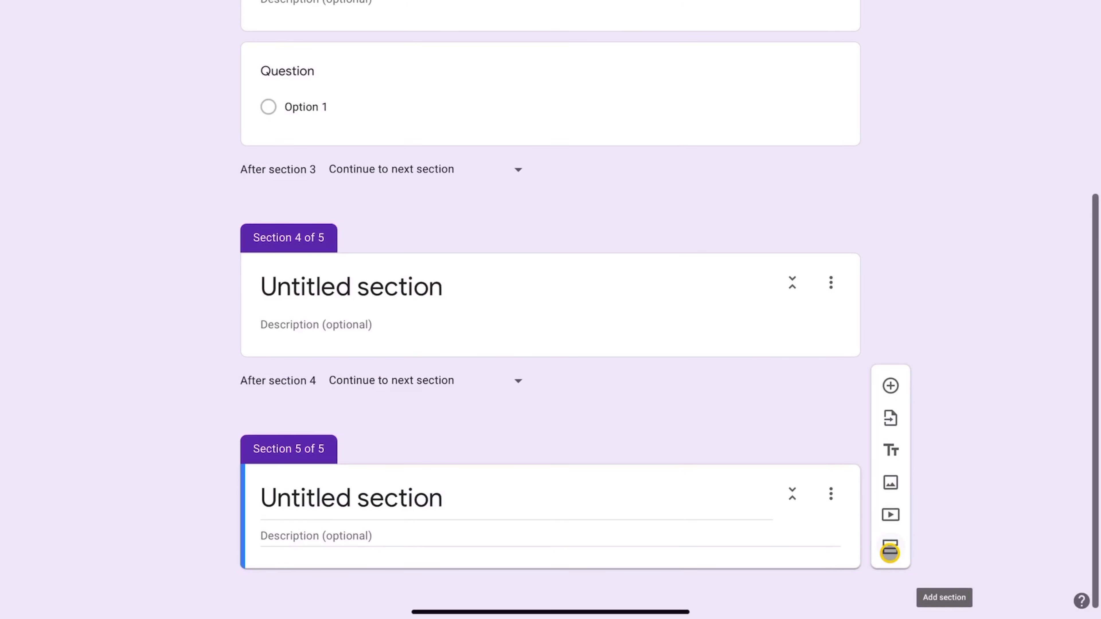
click(890, 552)
scroll(720, 432, up, 10)
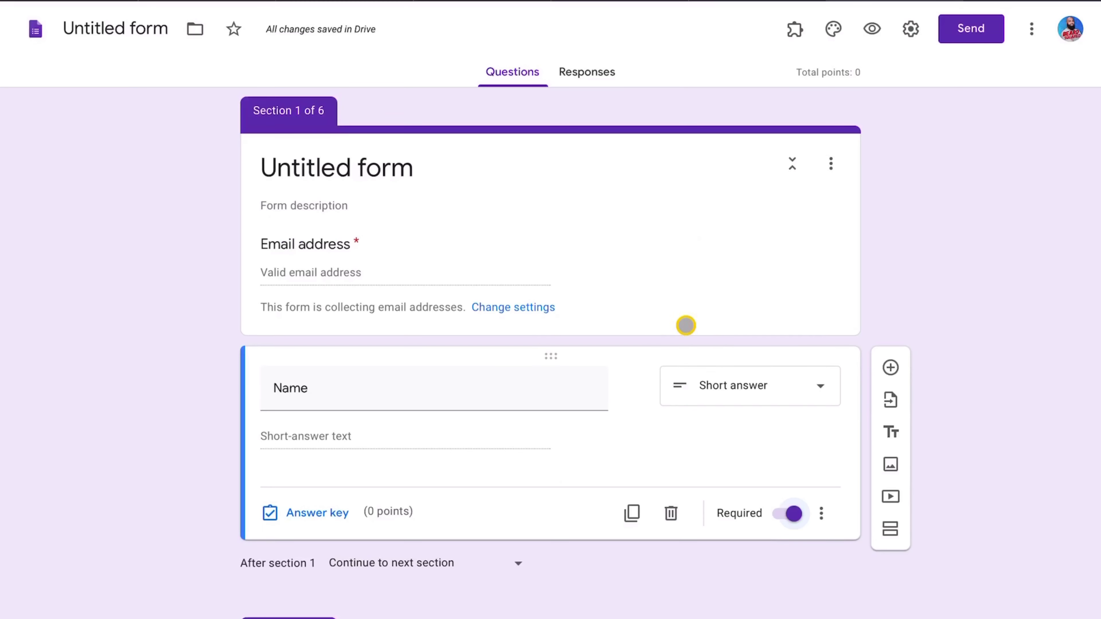
- Select the Section 2 title and start replacing it, typing 'P'
scroll(986, 506, down, 7)
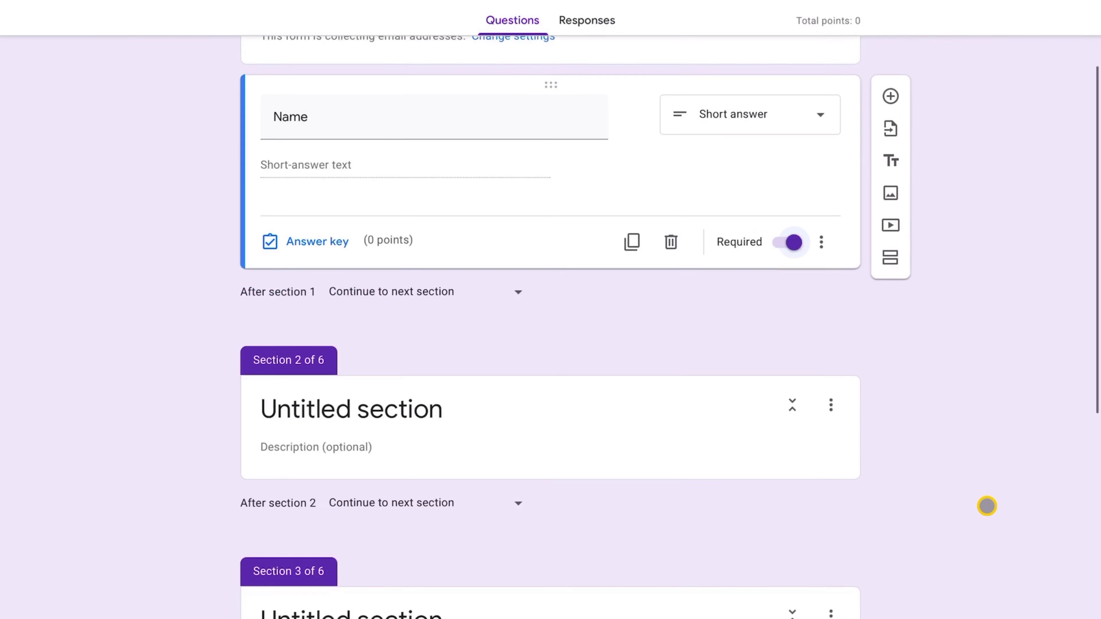
click(697, 351)
click(650, 288)
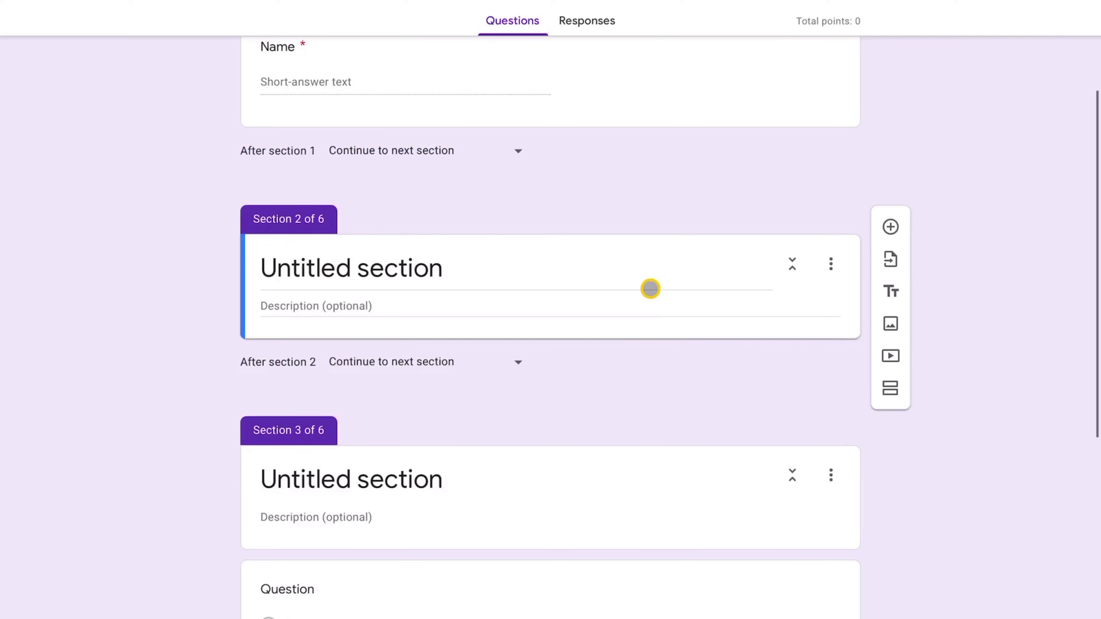
key(ctrl+a)
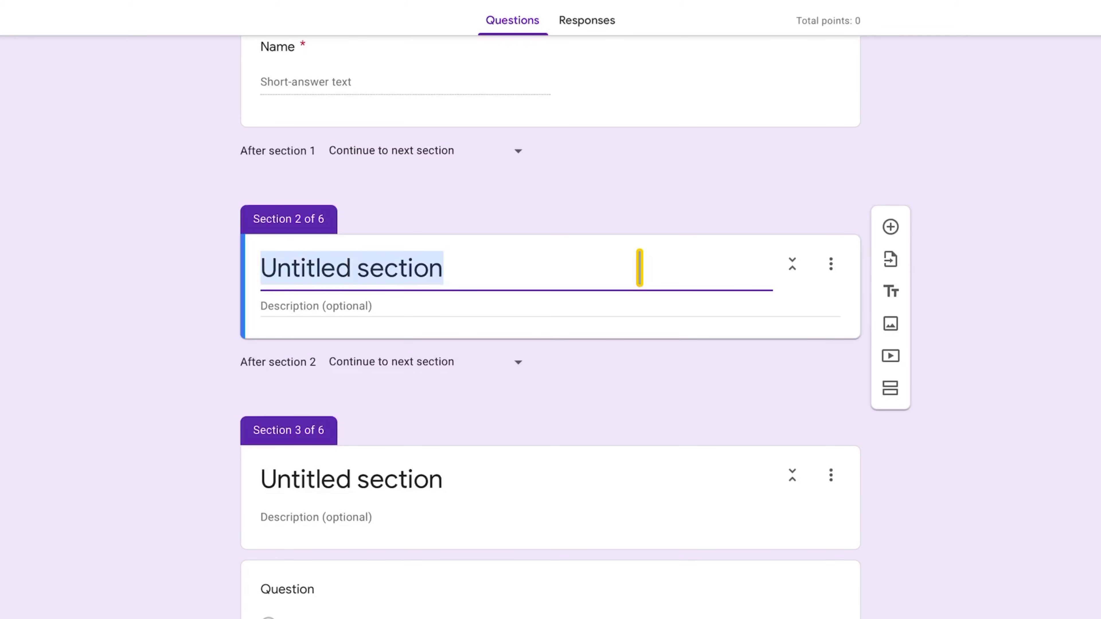
text(Part A.)
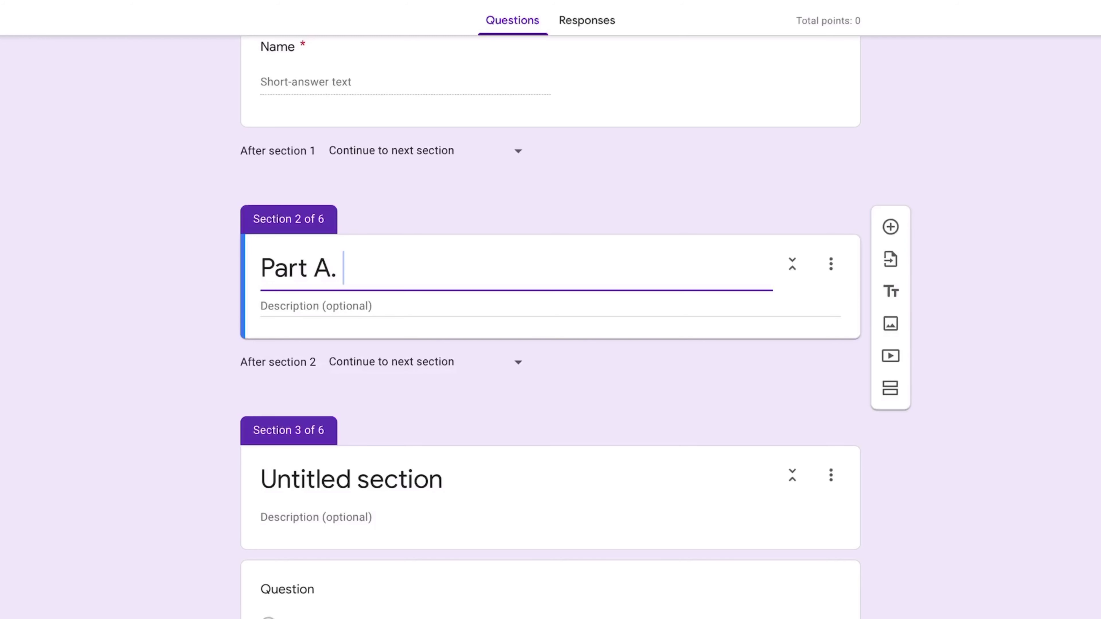
click(590, 306)
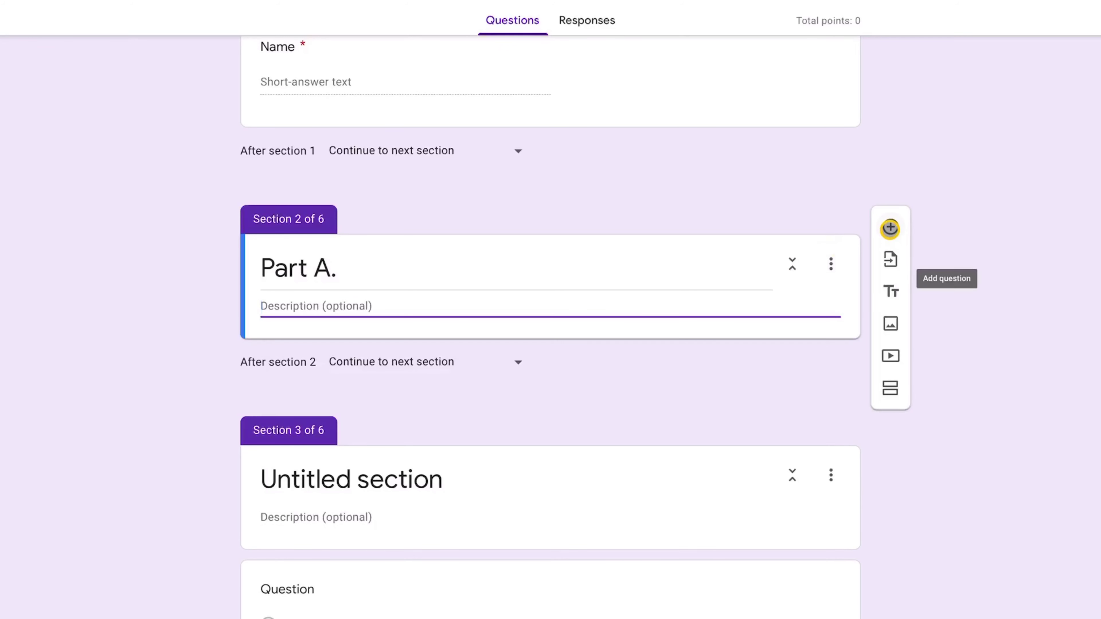
- Add two blank questions under Part A, then switch to the Evaluate Algebraic Expressions form
click(890, 229)
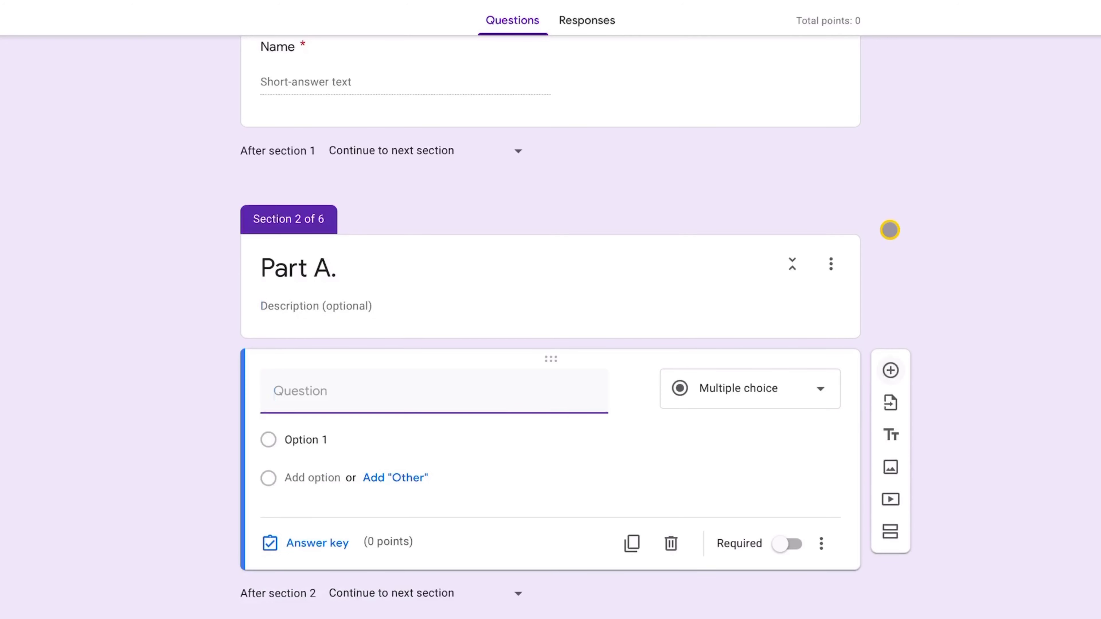
click(890, 361)
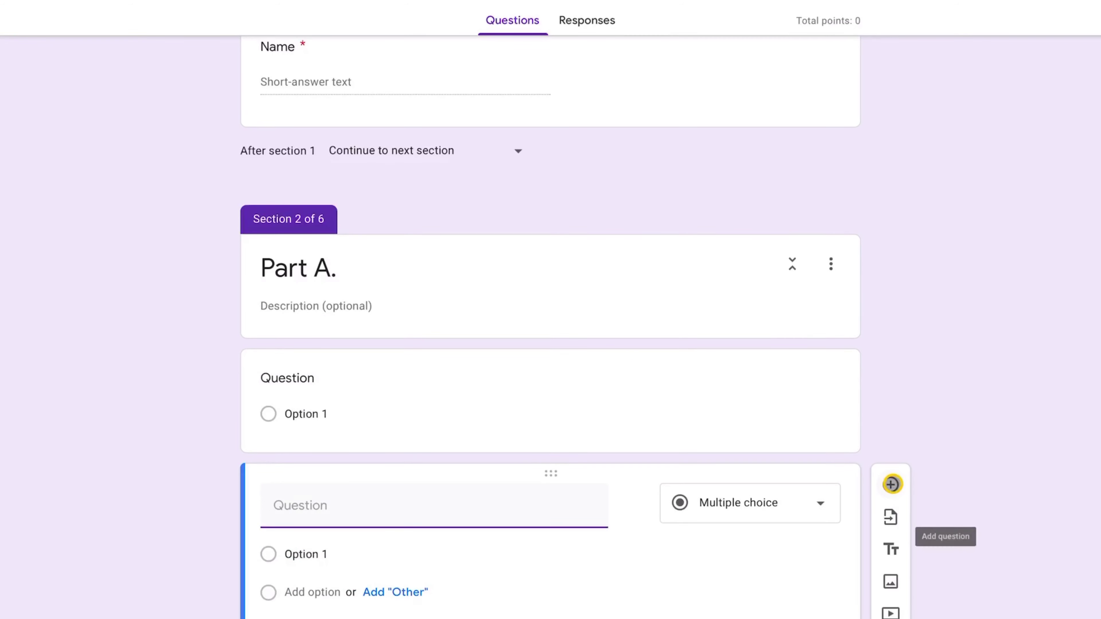
scroll(889, 371, down, 5)
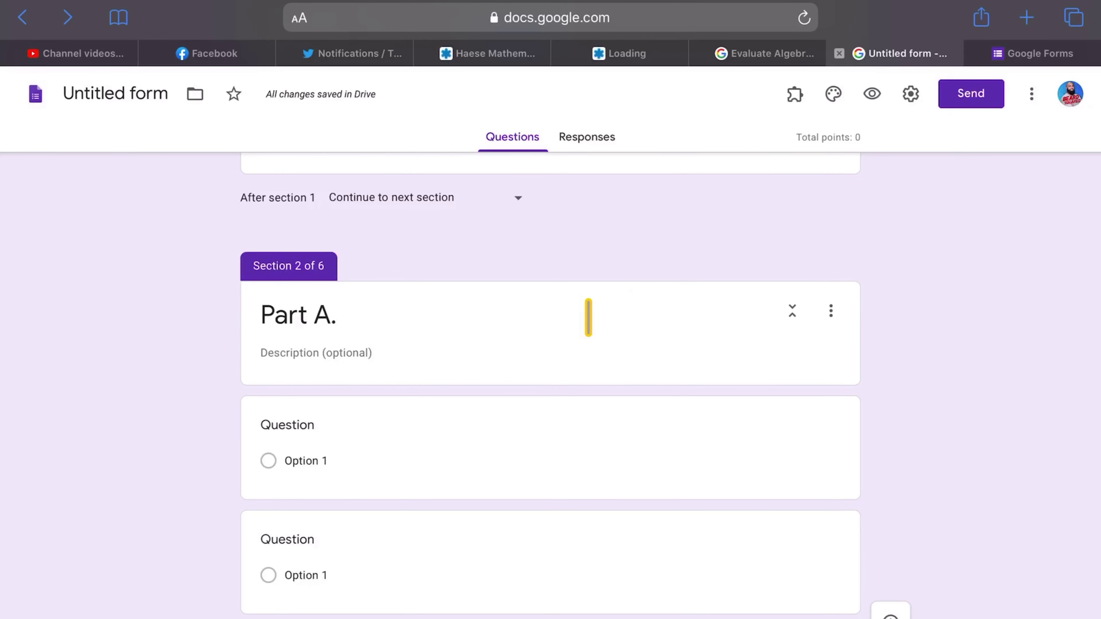
click(752, 51)
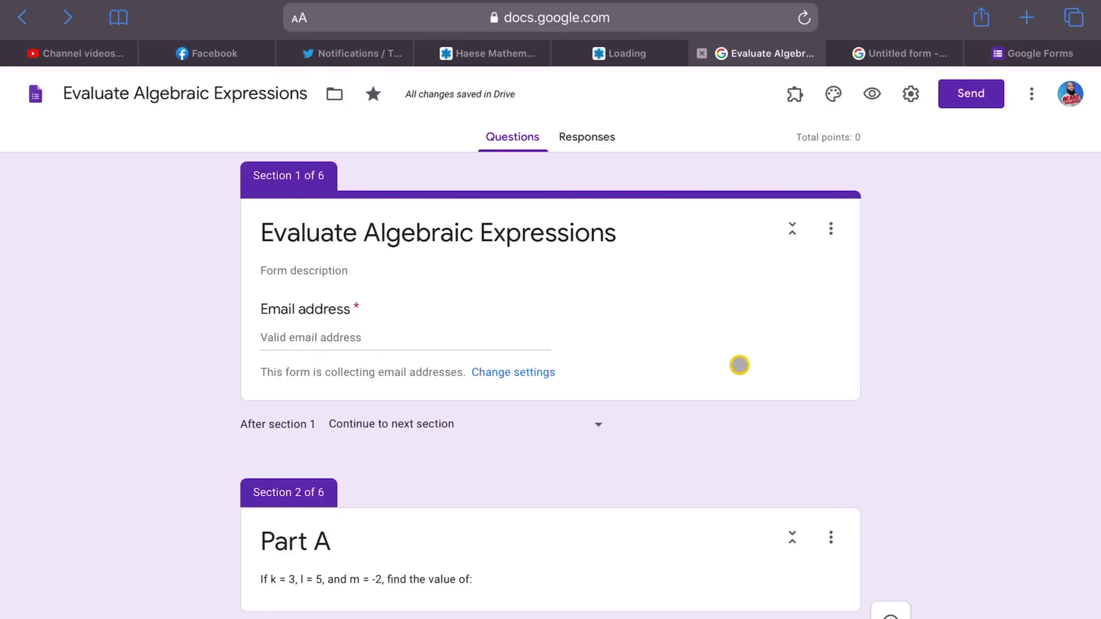
- Add a required short-answer question titled 'Name' under the quiz's title section
click(830, 271)
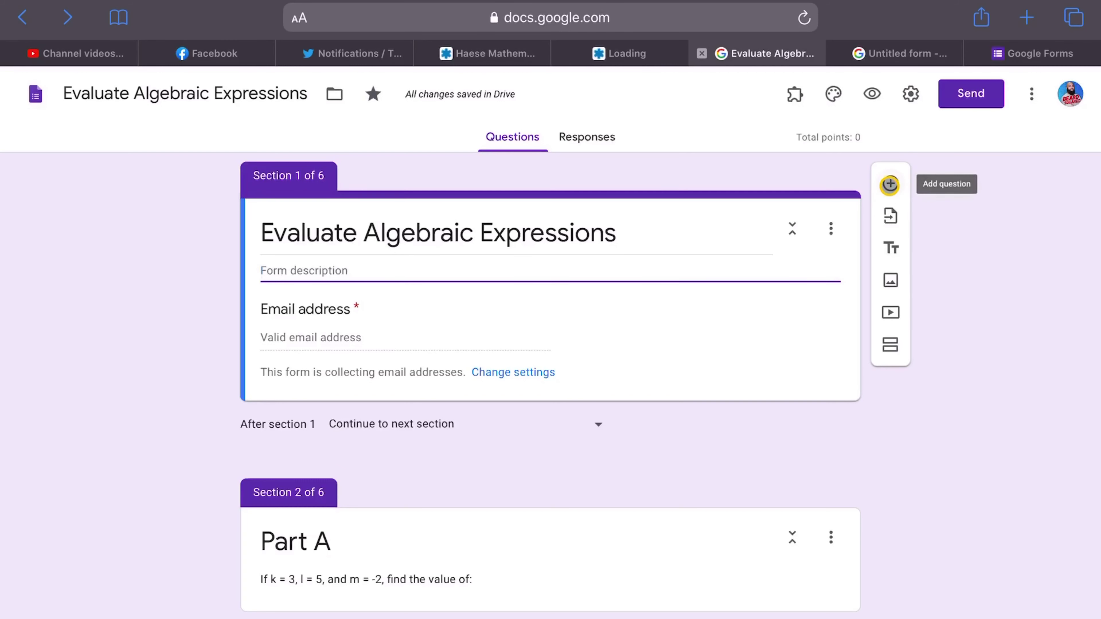
click(890, 182)
text(Name)
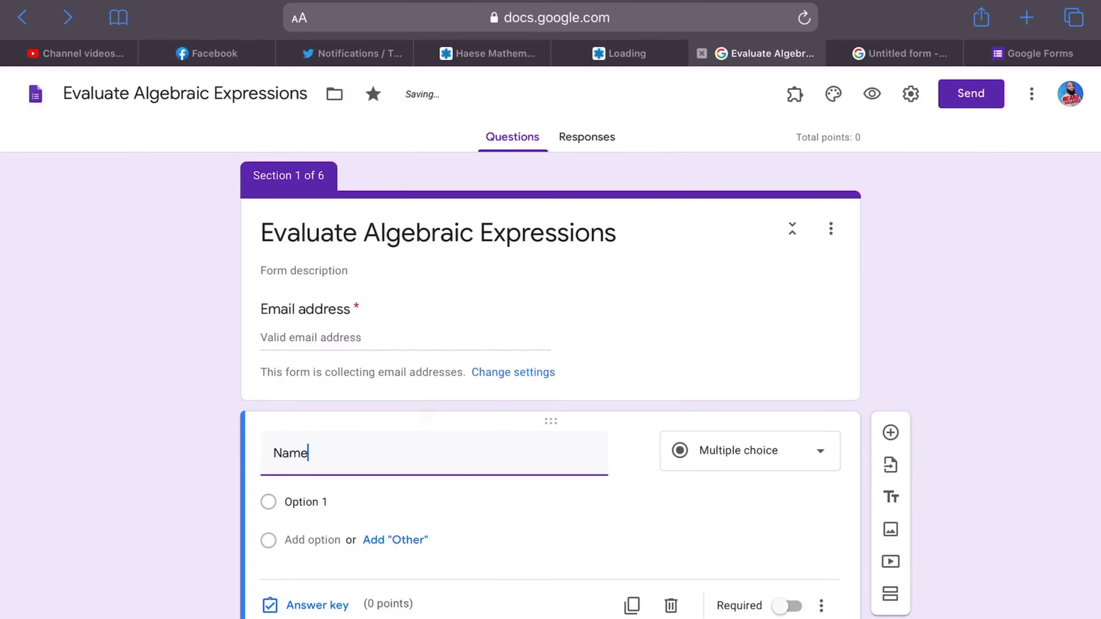
click(785, 580)
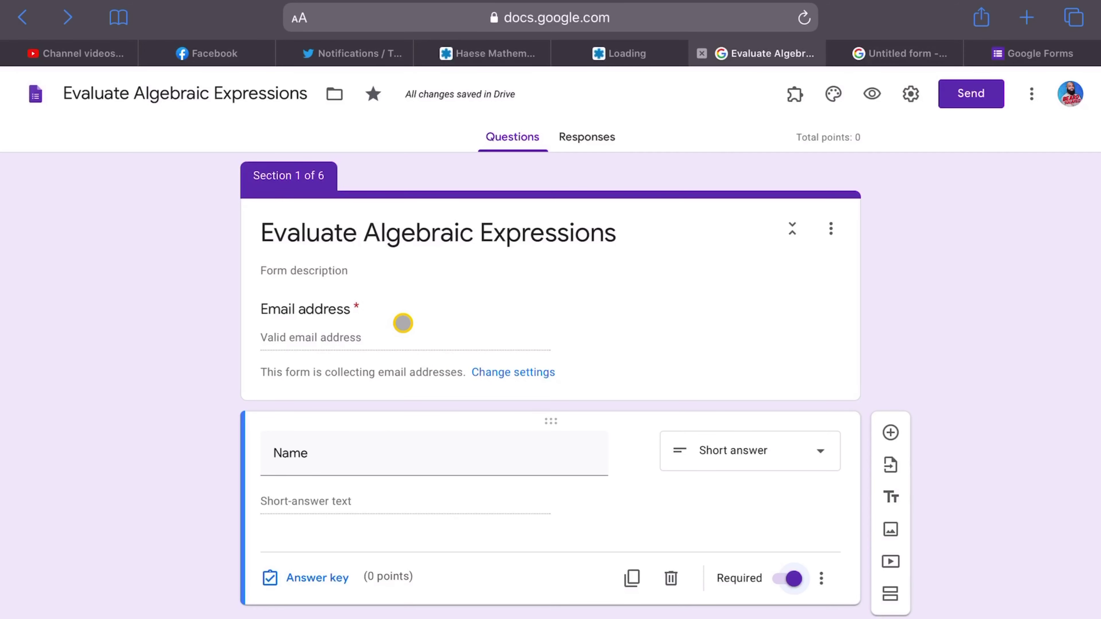
scroll(984, 528, down, 8)
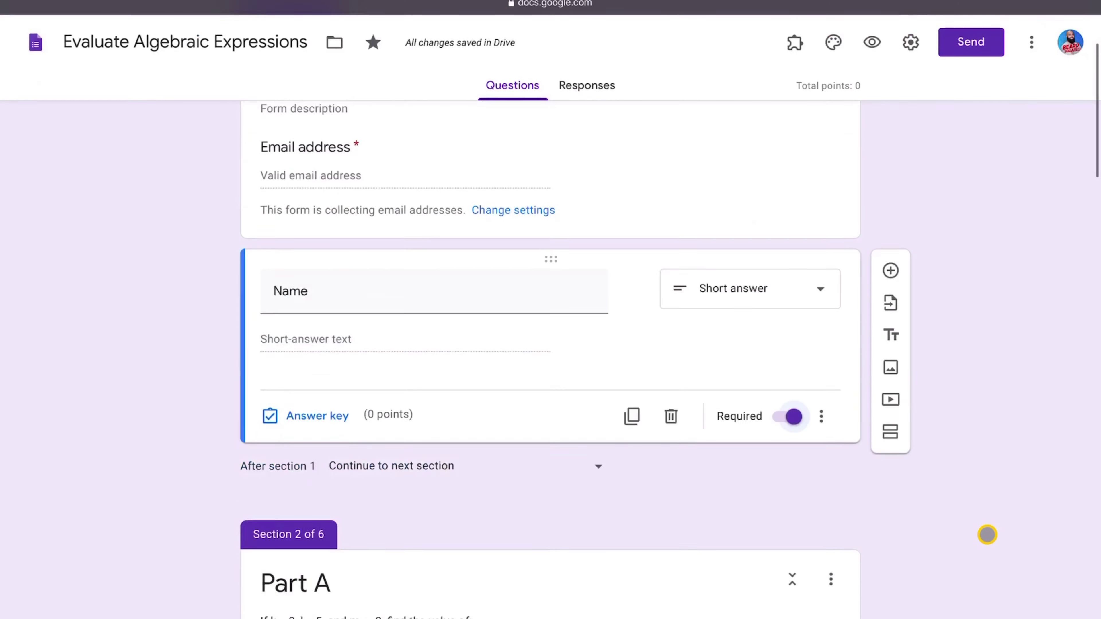
scroll(253, 292, down, 2)
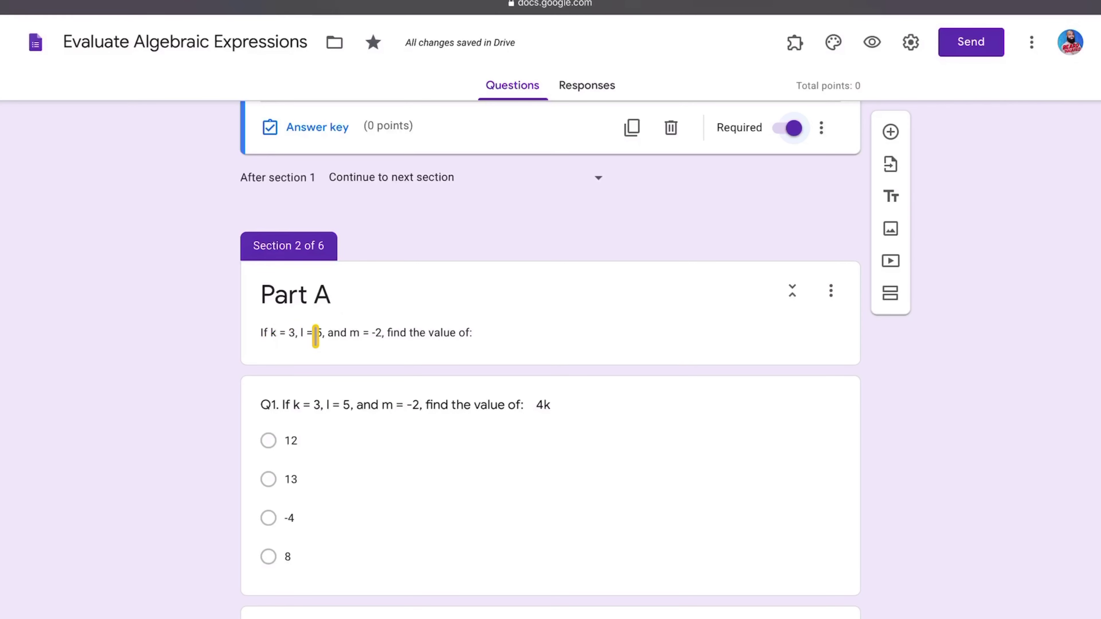
- Scroll down to Part A and open Q1 on 4k for editing
scroll(317, 333, up, 10)
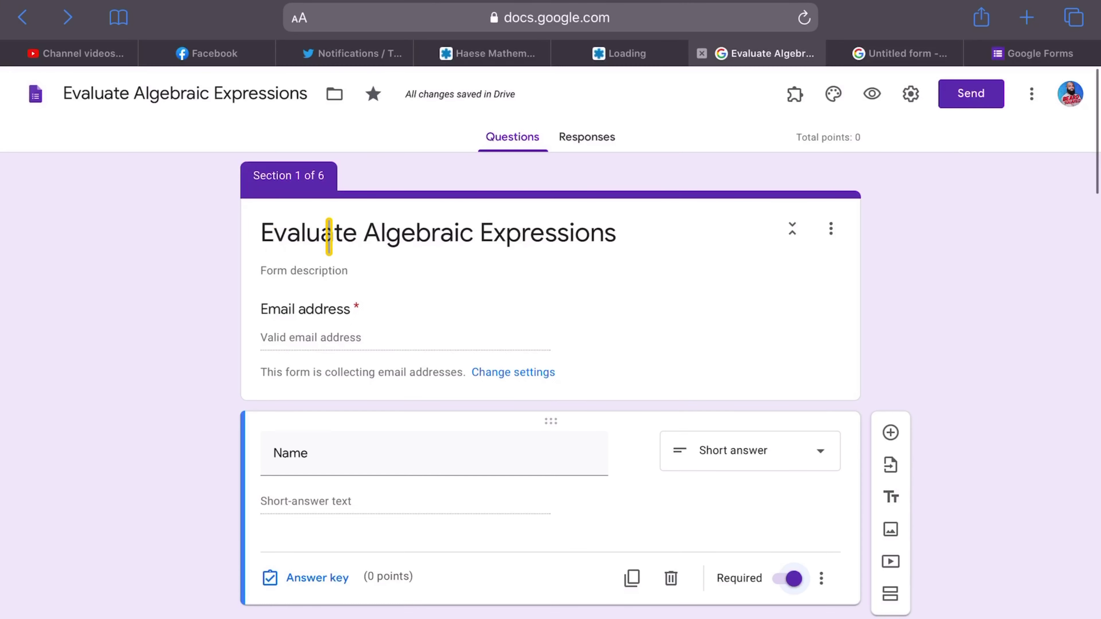
scroll(535, 322, down, 10)
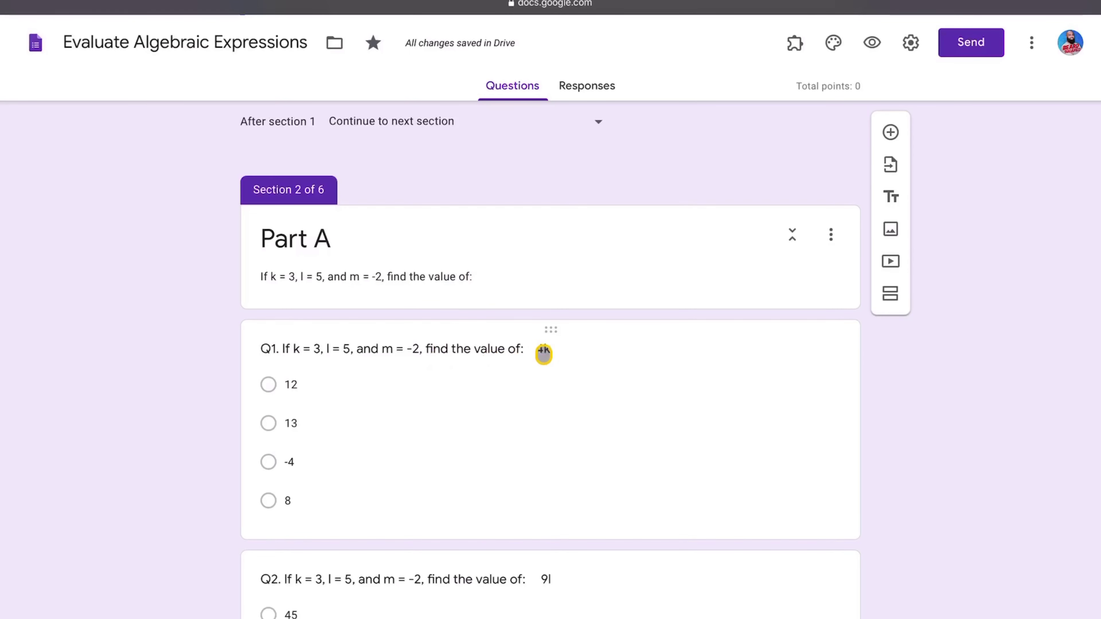
click(535, 348)
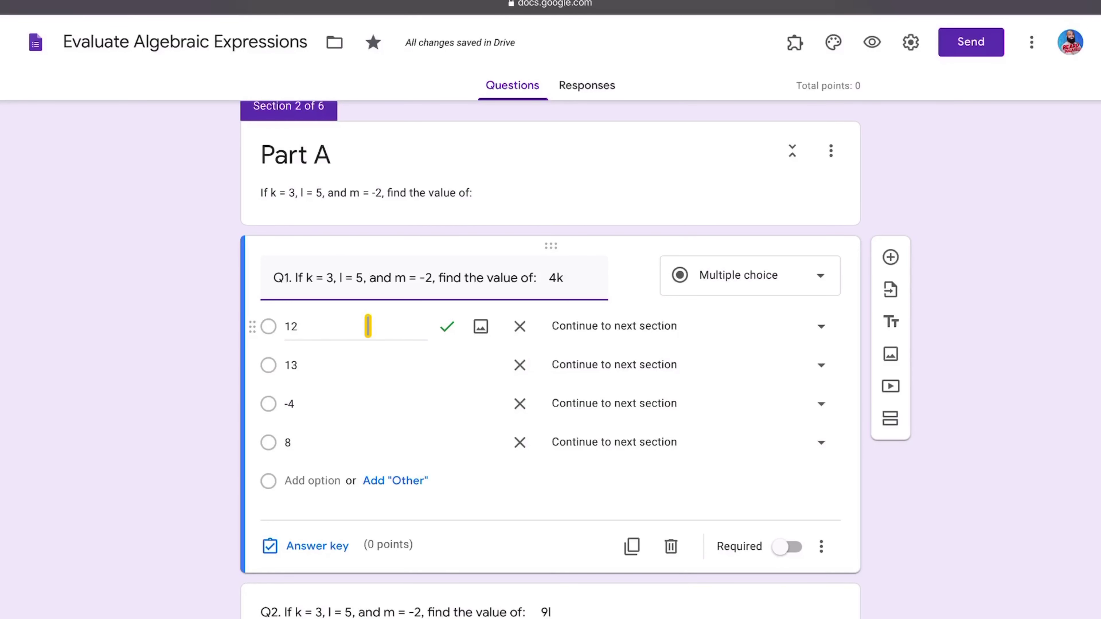
- In Q1's answer key, mark and then unmark 13 and -4, leaving 12 as the only correct answer
click(311, 549)
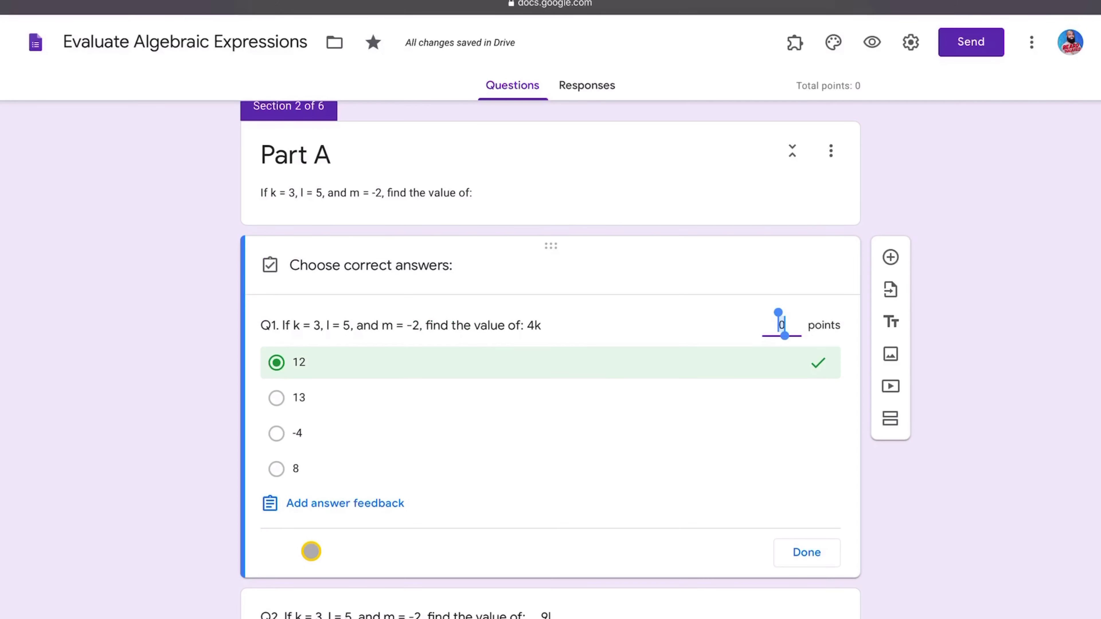
click(364, 396)
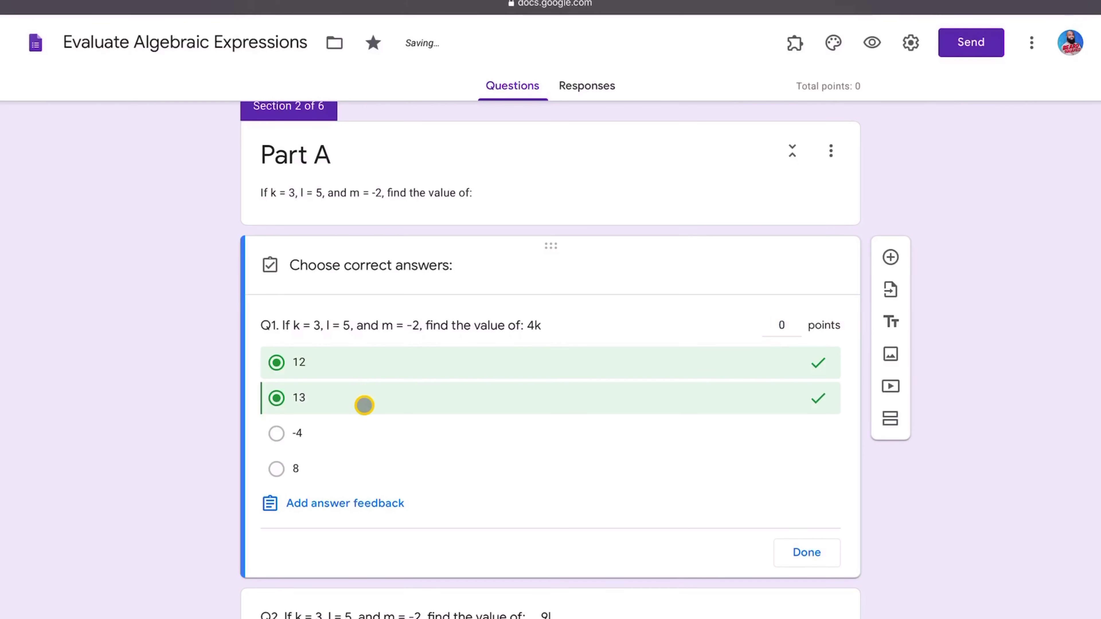
click(358, 421)
click(358, 408)
click(348, 434)
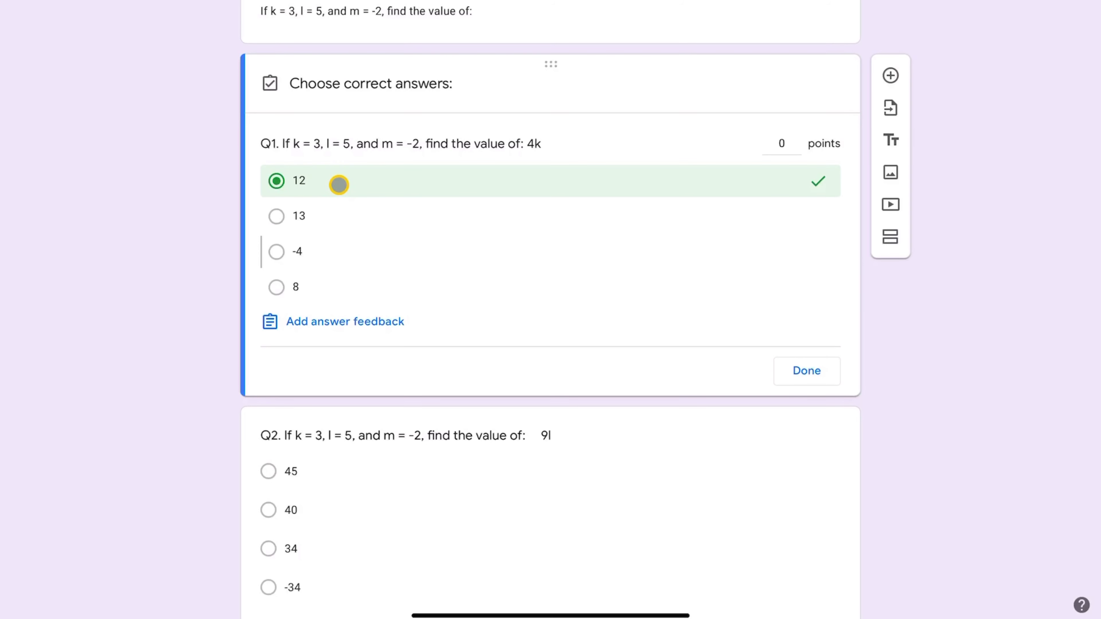
click(806, 370)
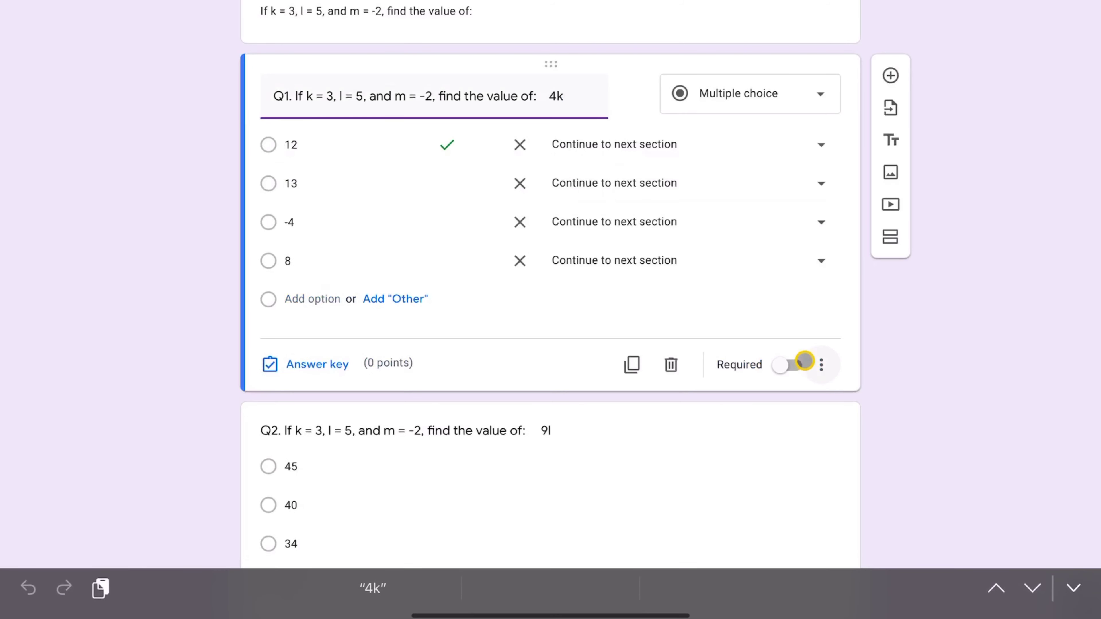
click(819, 368)
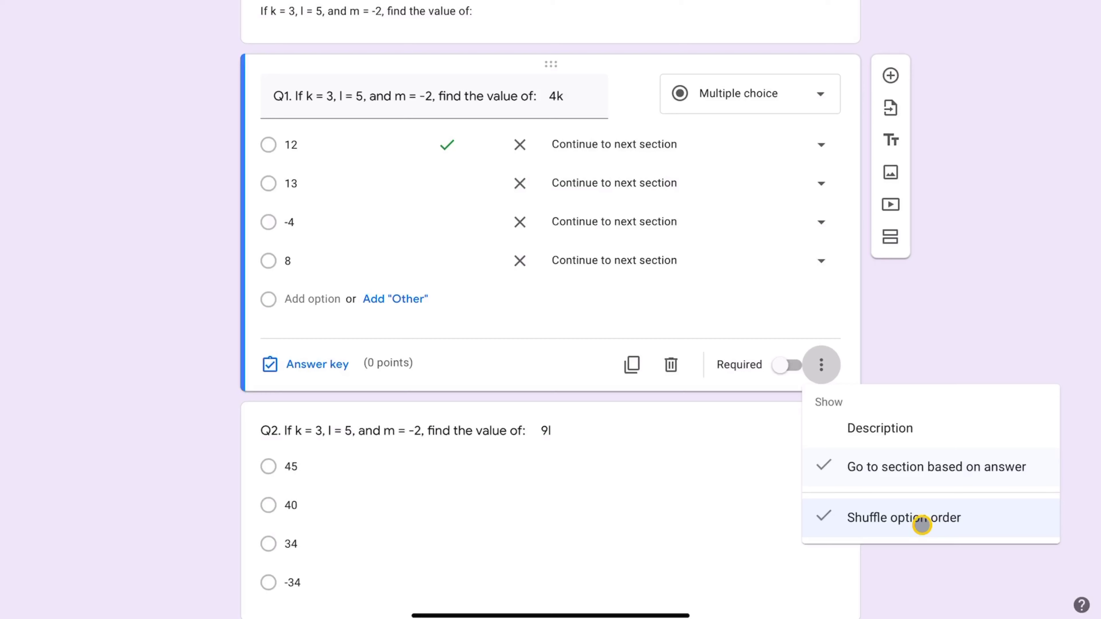
- Toggle Q1's Shuffle option order off and then back on
click(920, 521)
click(817, 370)
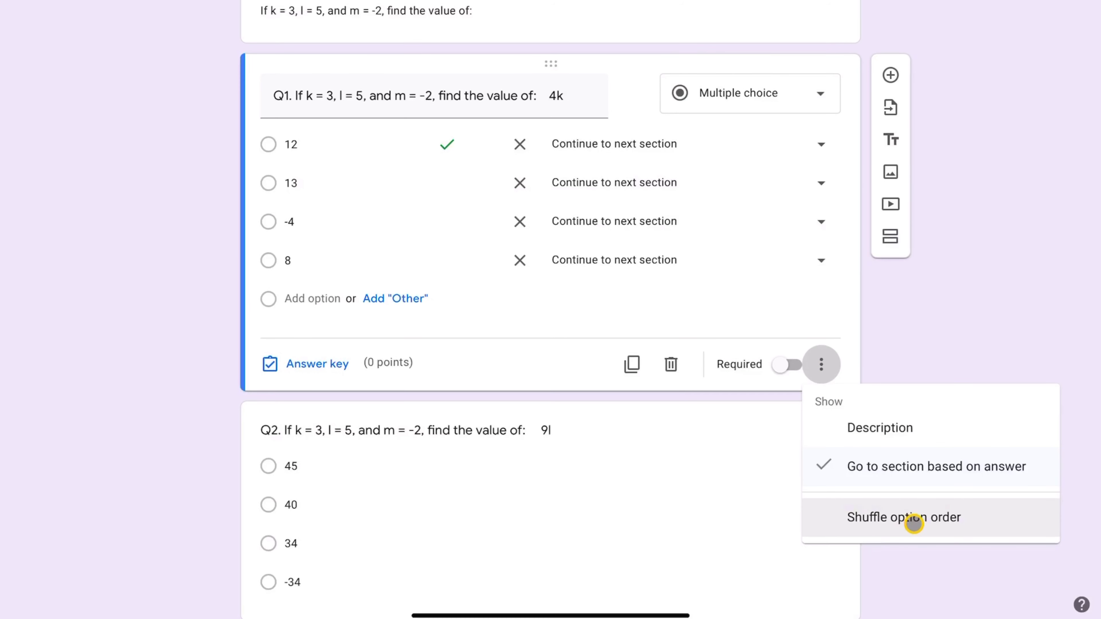
click(913, 523)
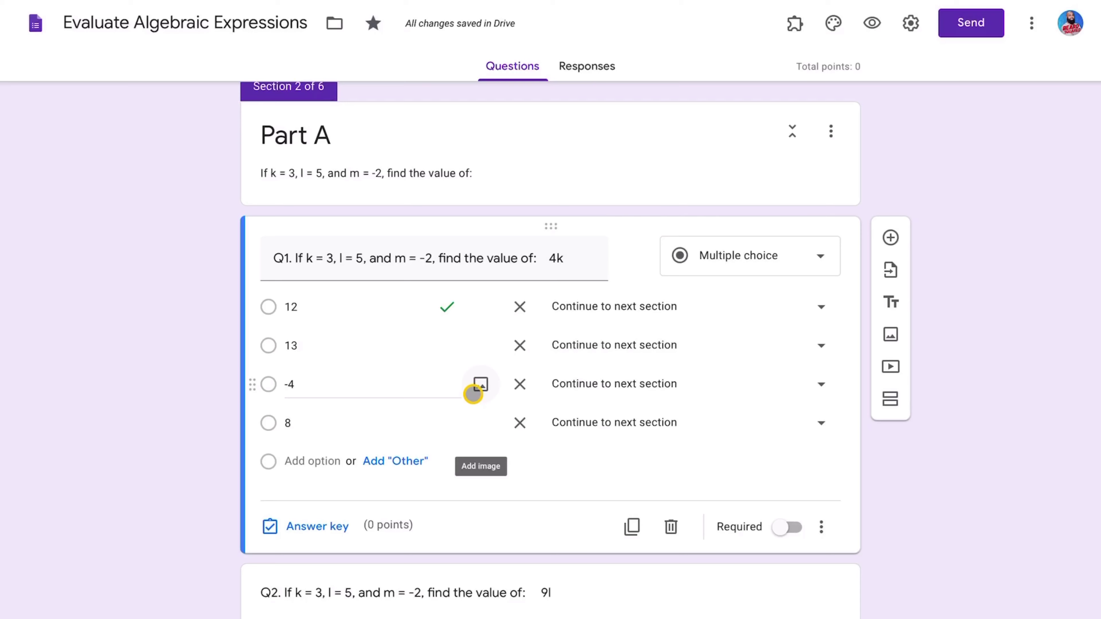
scroll(473, 394, down, 5)
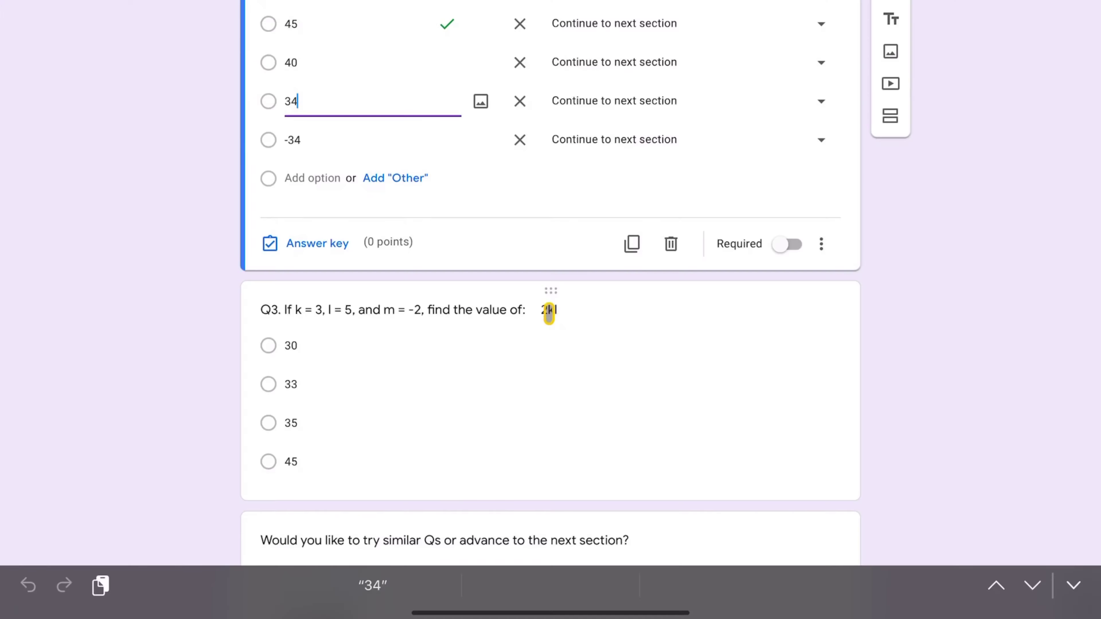
- Select all of Q3's question text, then scroll down to the 'try similar Qs or advance' question
click(548, 312)
click(556, 204)
key(ctrl+a)
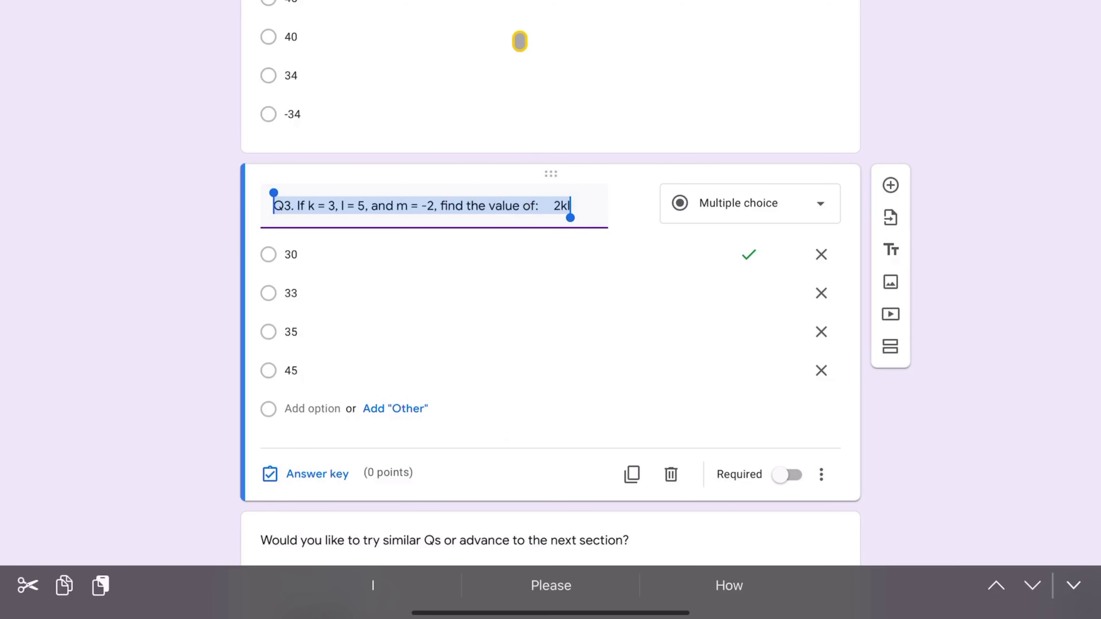
scroll(518, 198, up, 10)
scroll(517, 197, up, 7)
scroll(516, 196, down, 5)
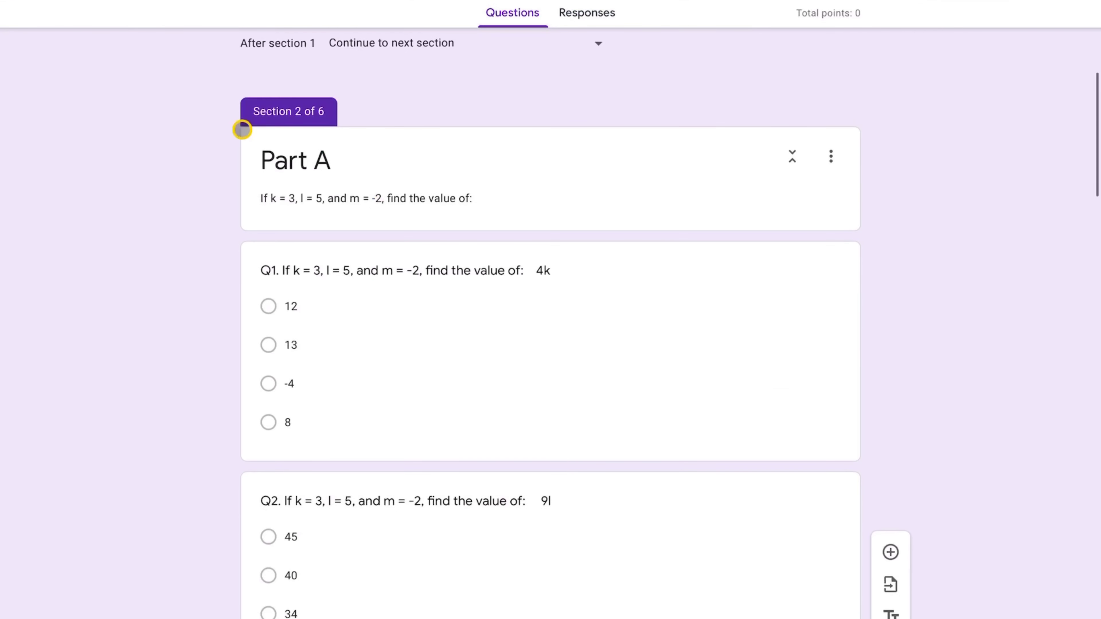
scroll(435, 359, down, 11)
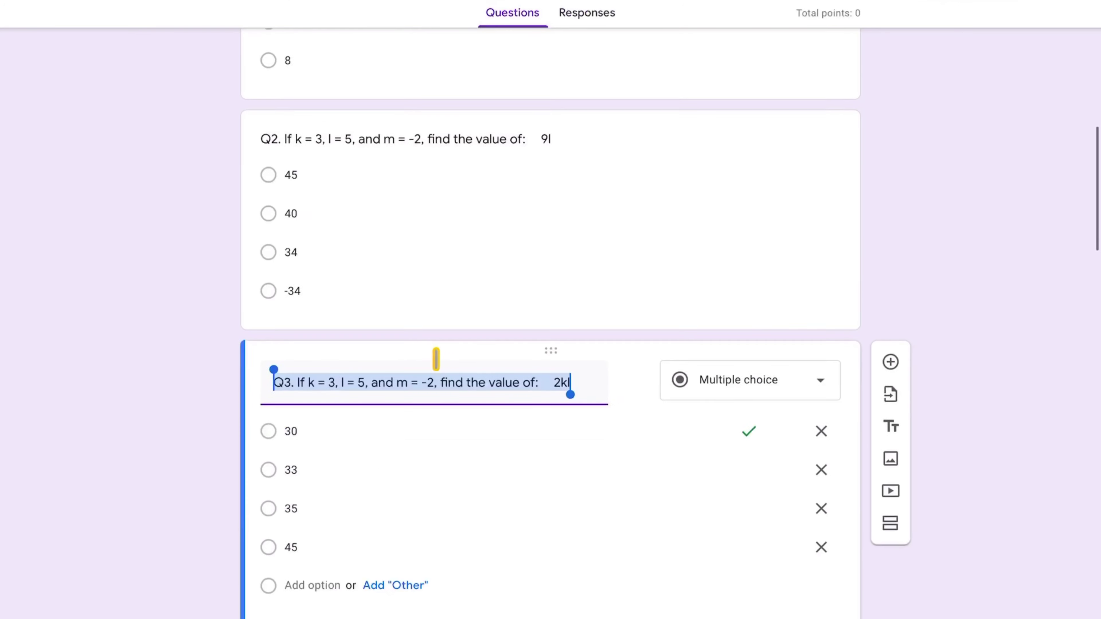
scroll(435, 359, down, 10)
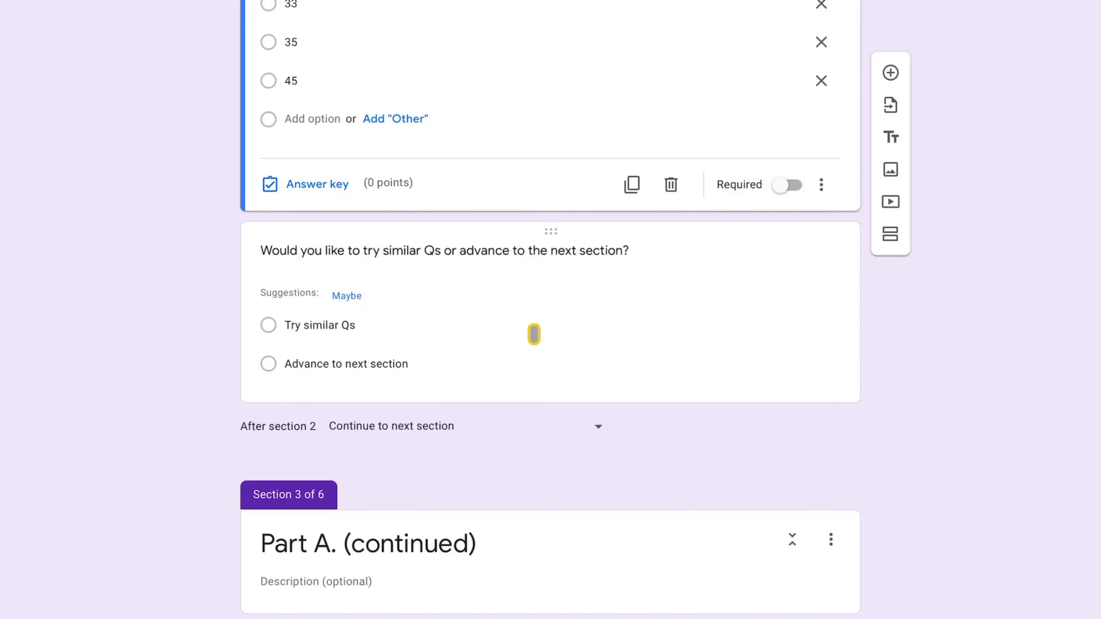
- Turn the routing question's 'Go to section based on answer' off and on, resetting both choices to 'Continue to next section'
click(827, 303)
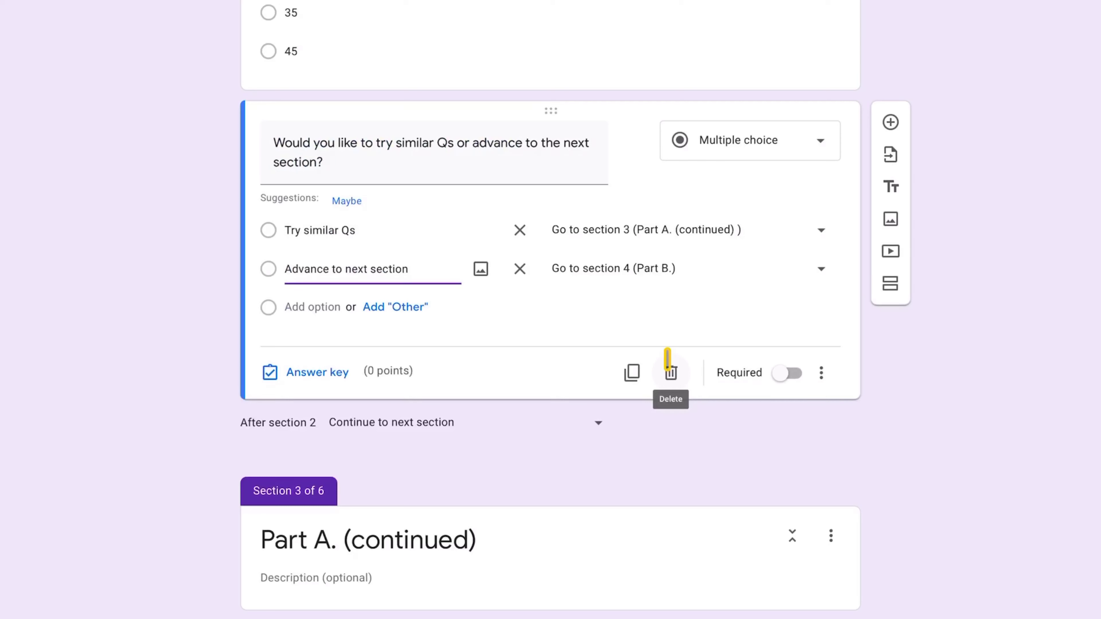
click(827, 372)
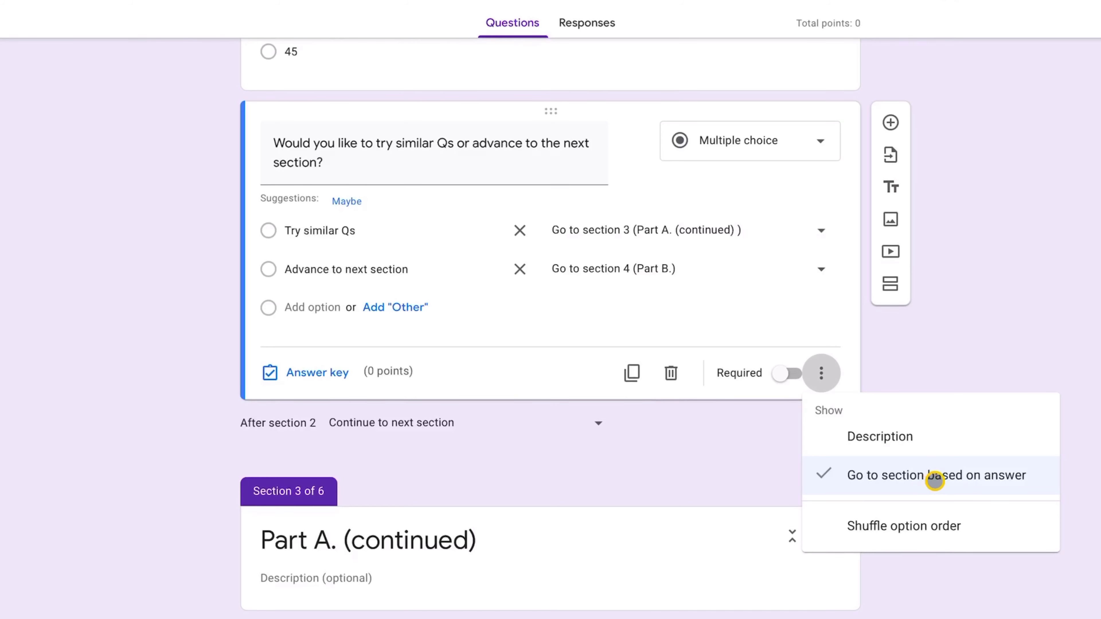
click(934, 479)
click(822, 374)
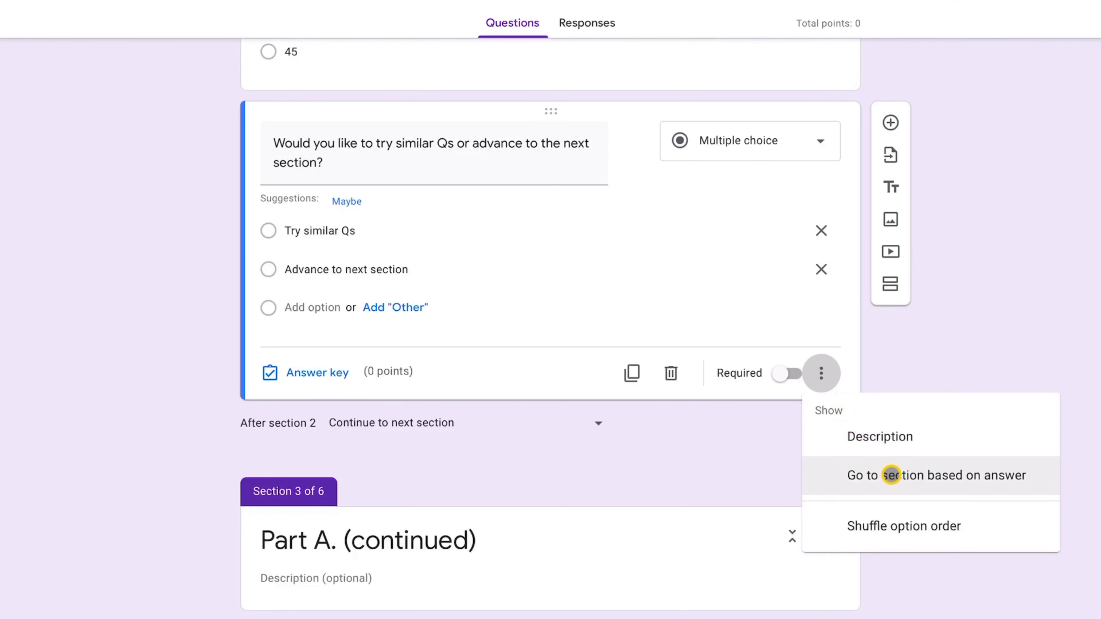
click(891, 475)
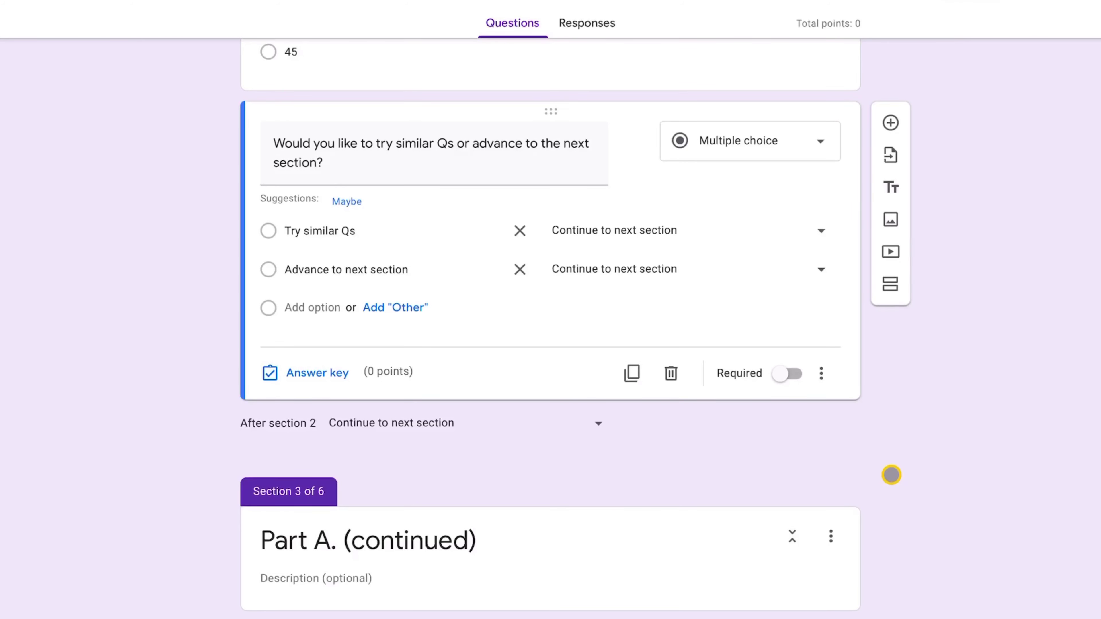
click(335, 231)
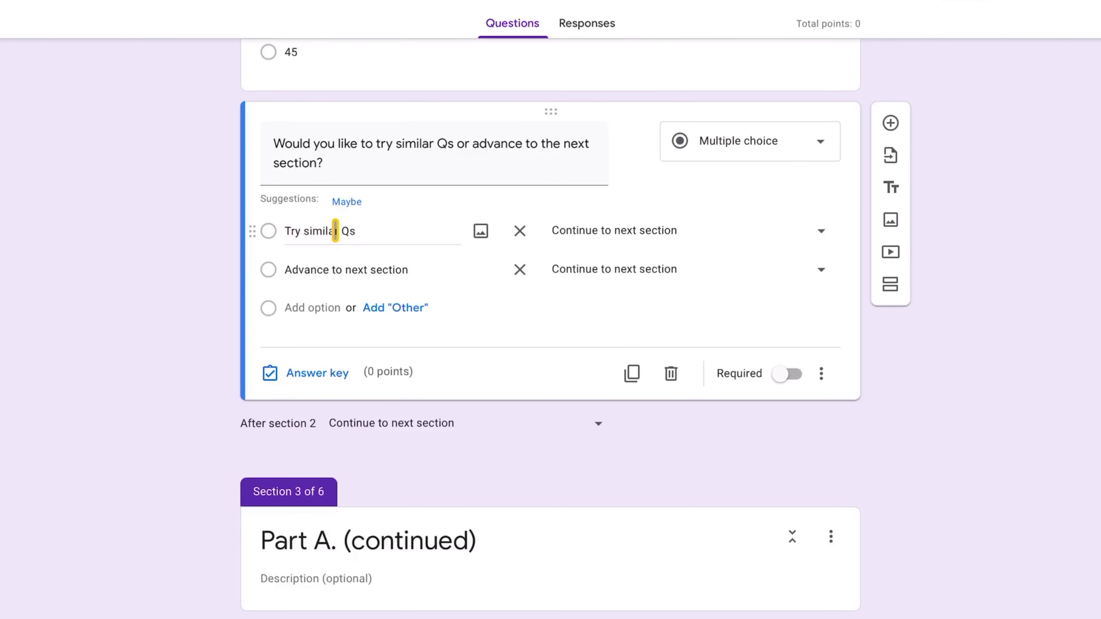
scroll(457, 475, down, 5)
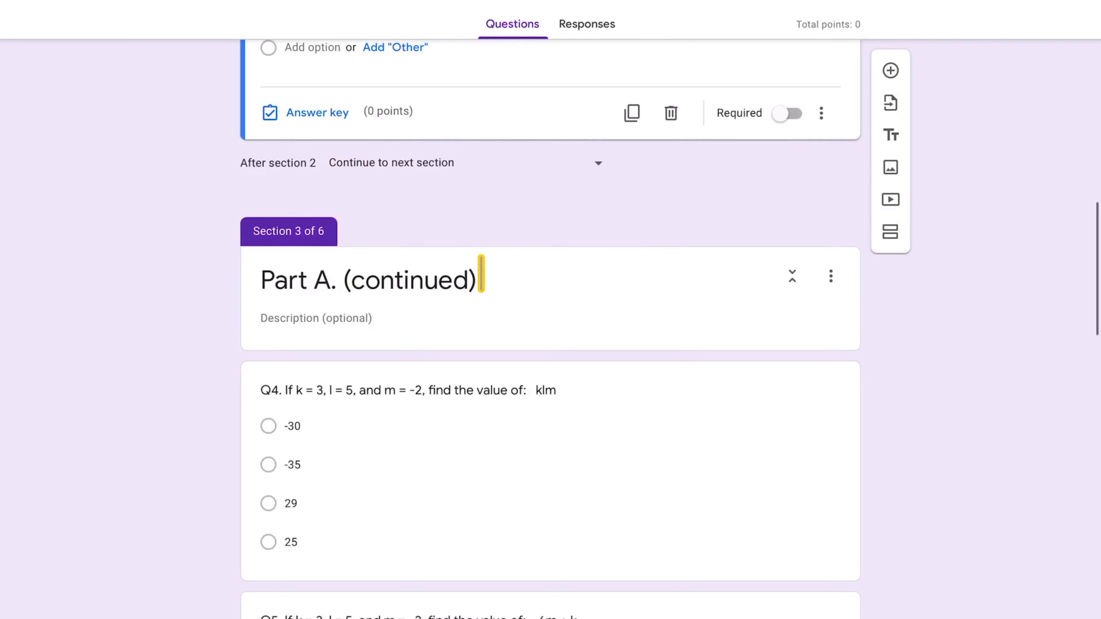
scroll(509, 414, down, 4)
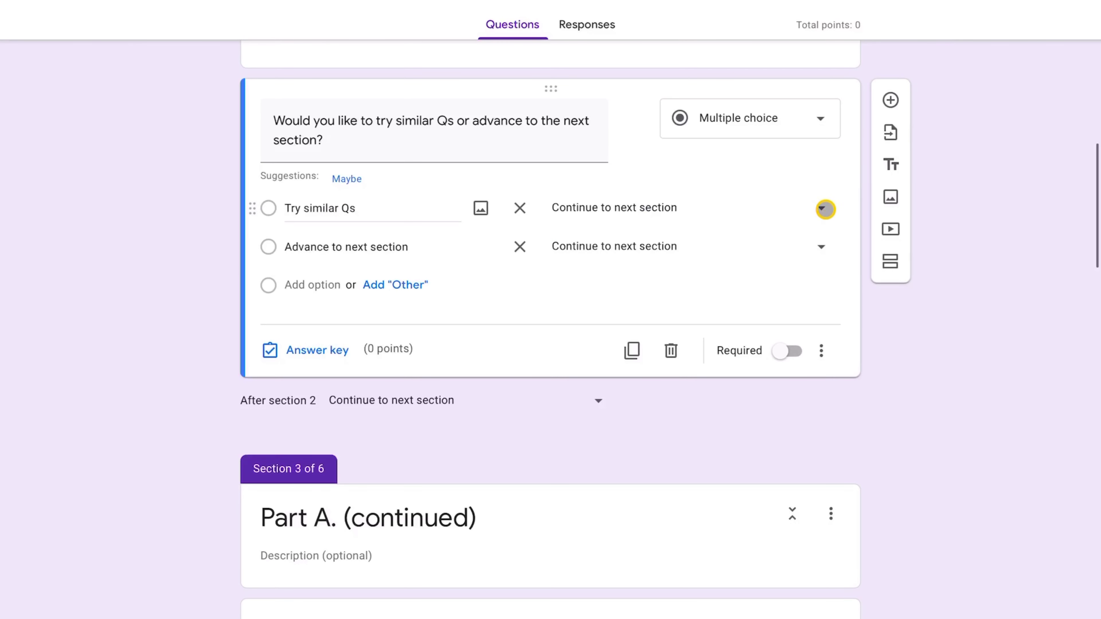
- Set Try similar Qs to 'Go to section 3' and Advance to next section to 'Go to section 4 (Part B.)'
click(825, 209)
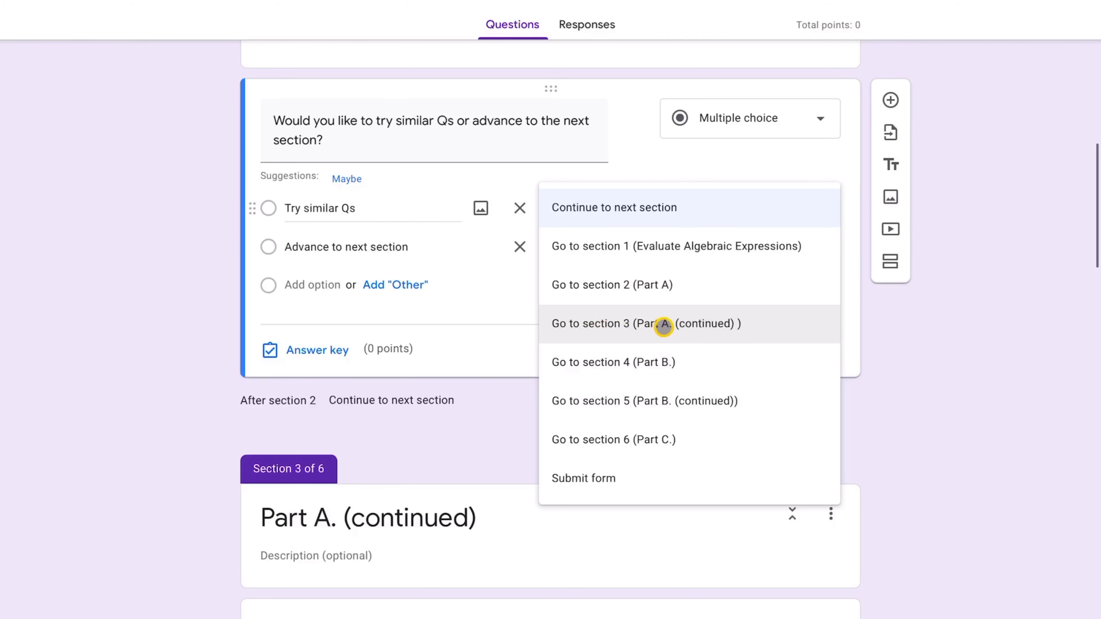
click(686, 323)
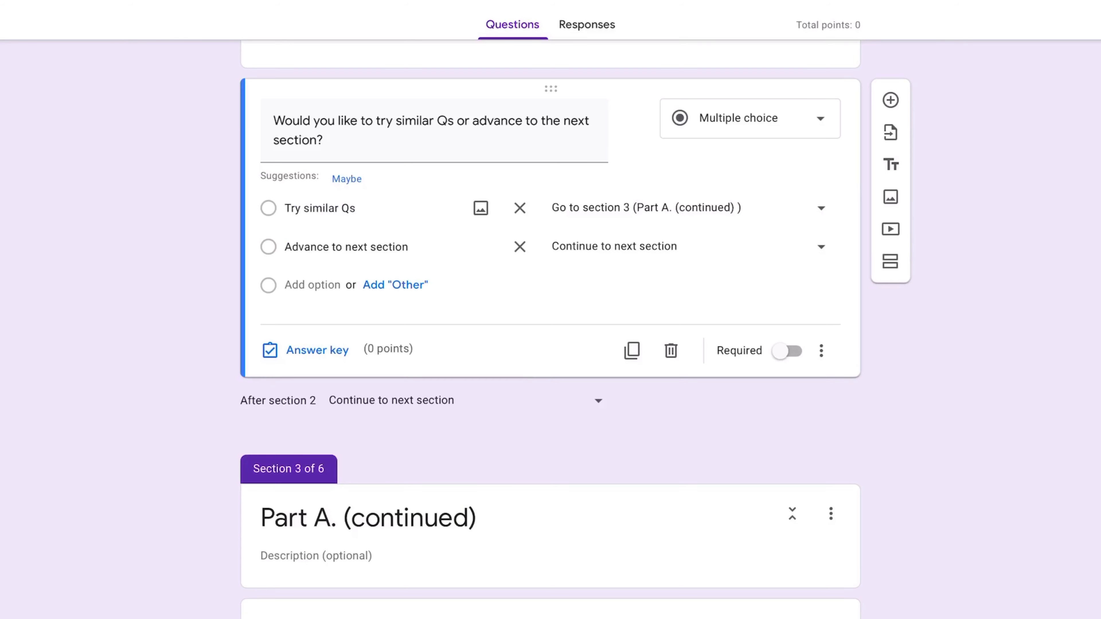
click(812, 243)
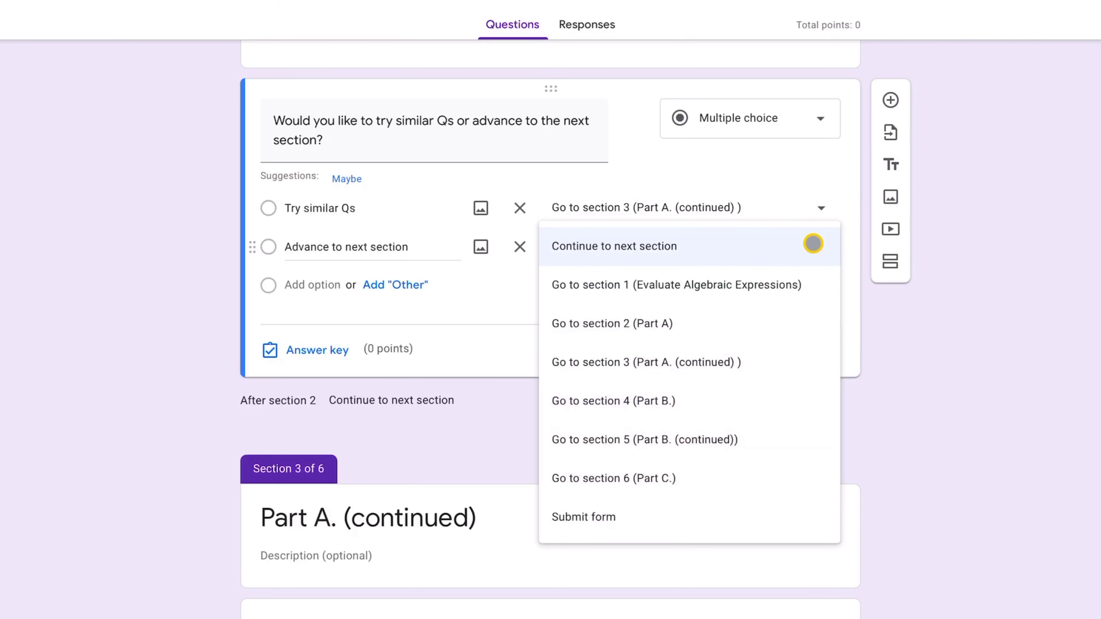
click(983, 405)
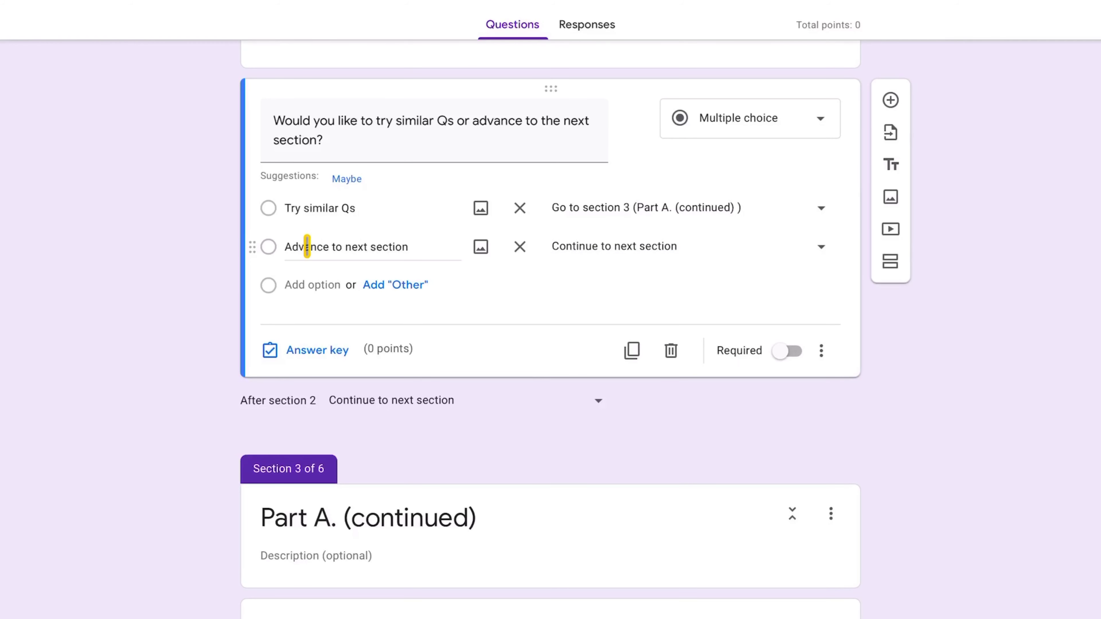
scroll(437, 376, down, 20)
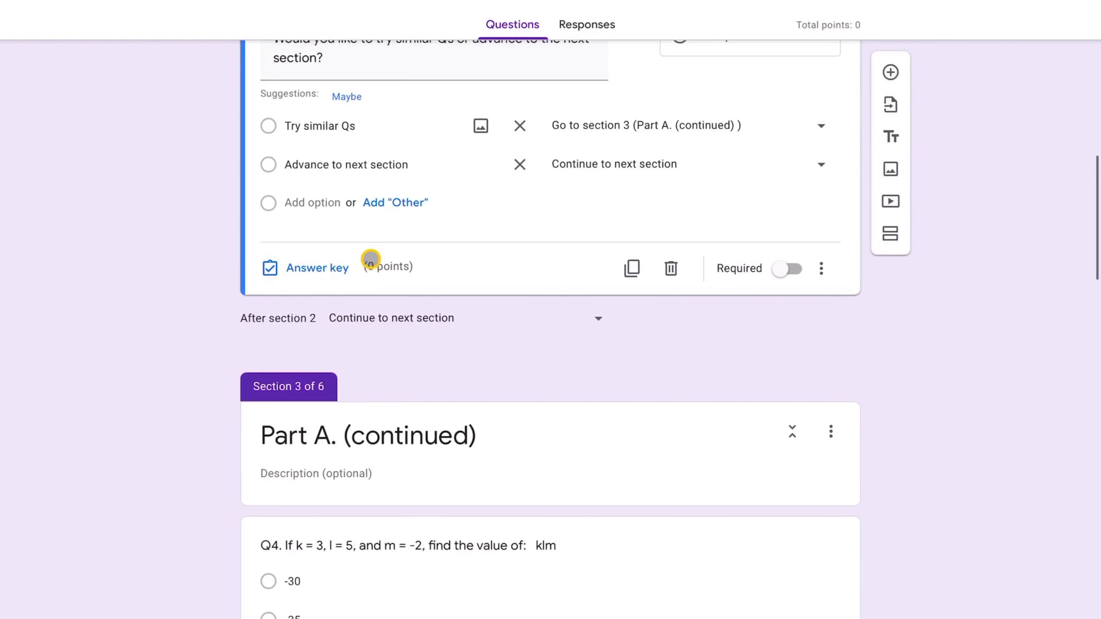
scroll(371, 260, up, 2)
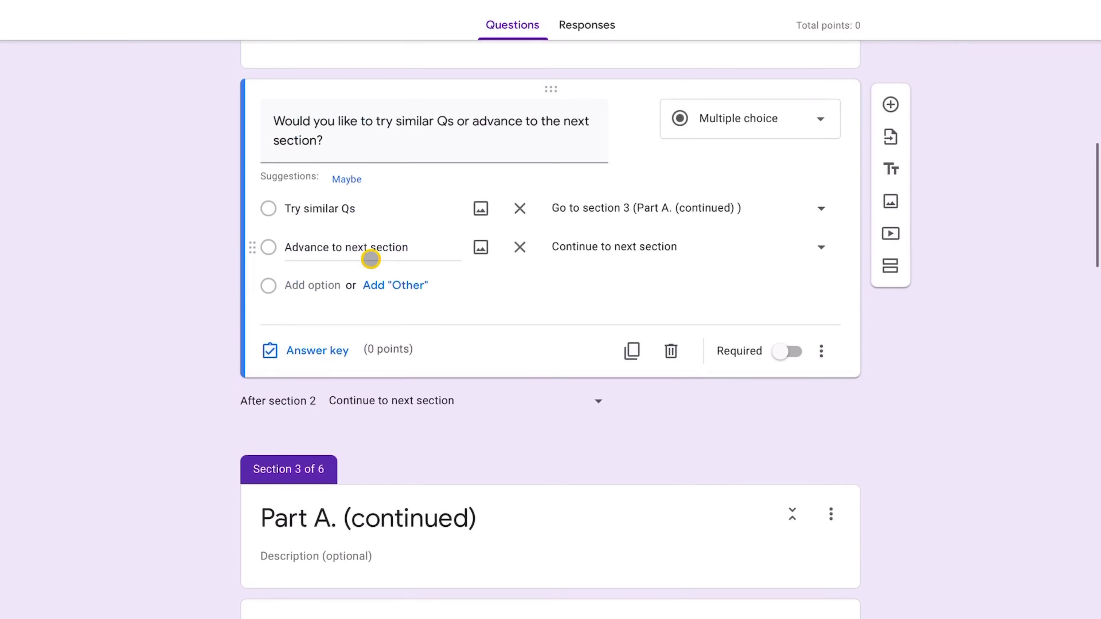
click(820, 248)
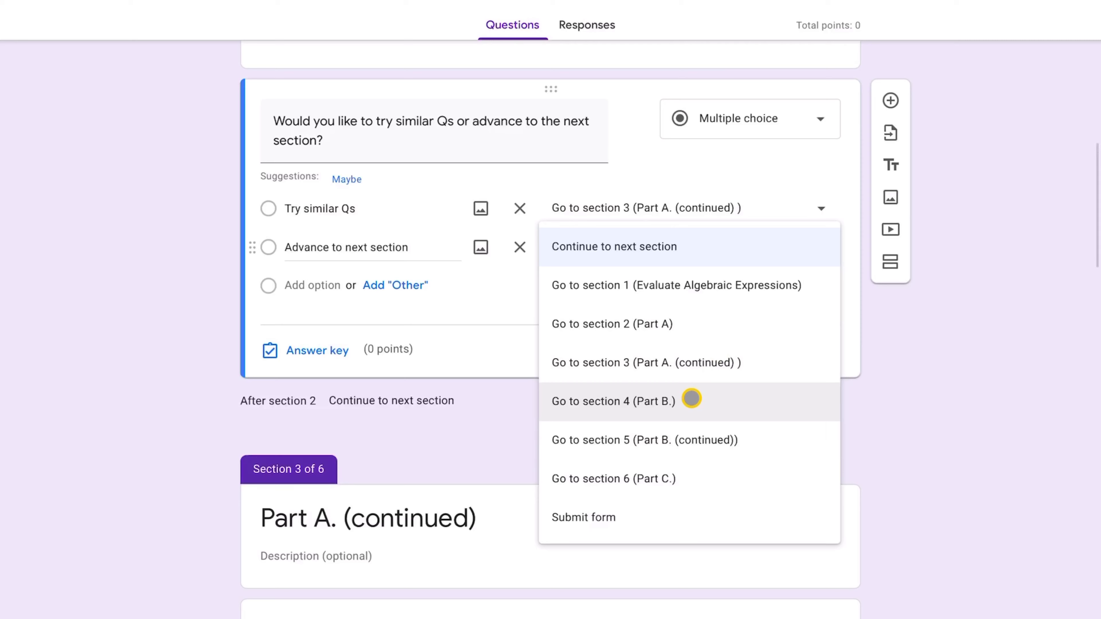
click(691, 398)
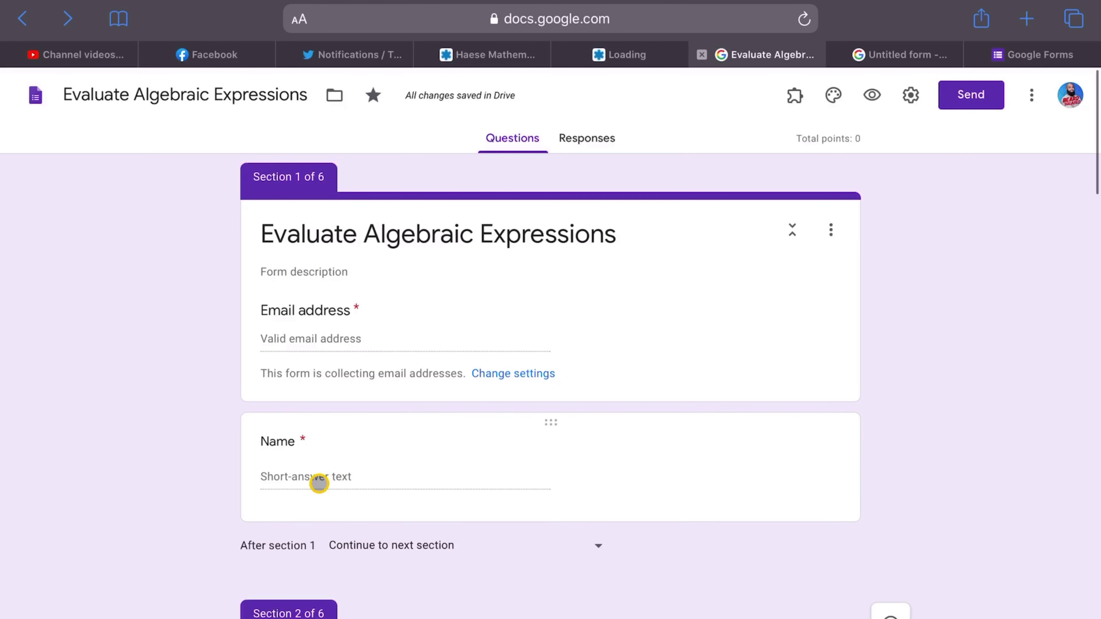
scroll(415, 477, down, 6)
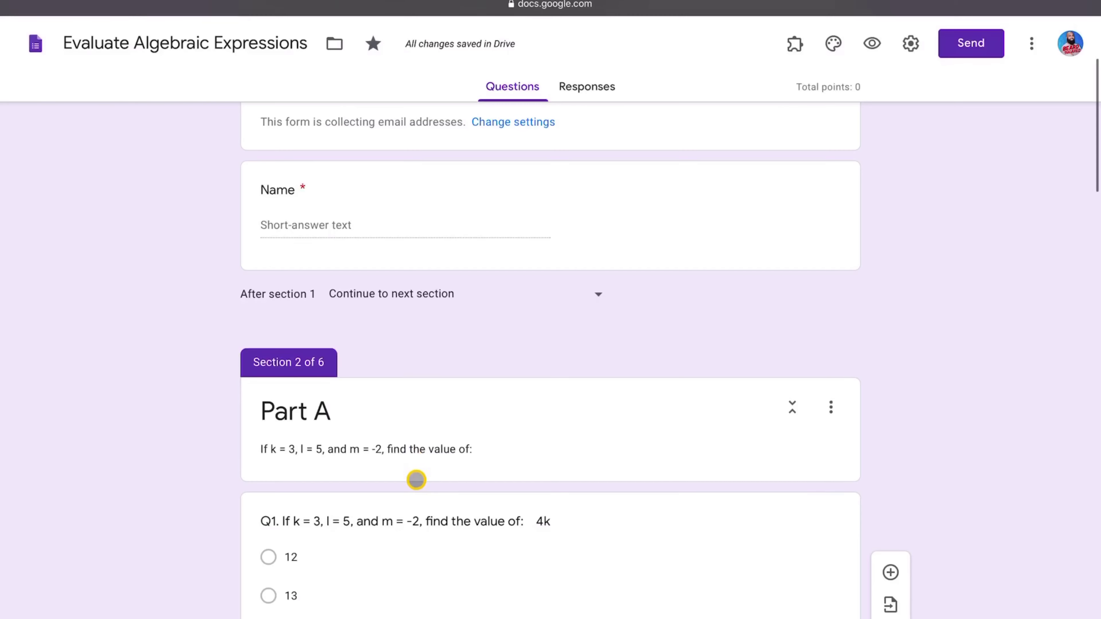
scroll(415, 479, down, 2)
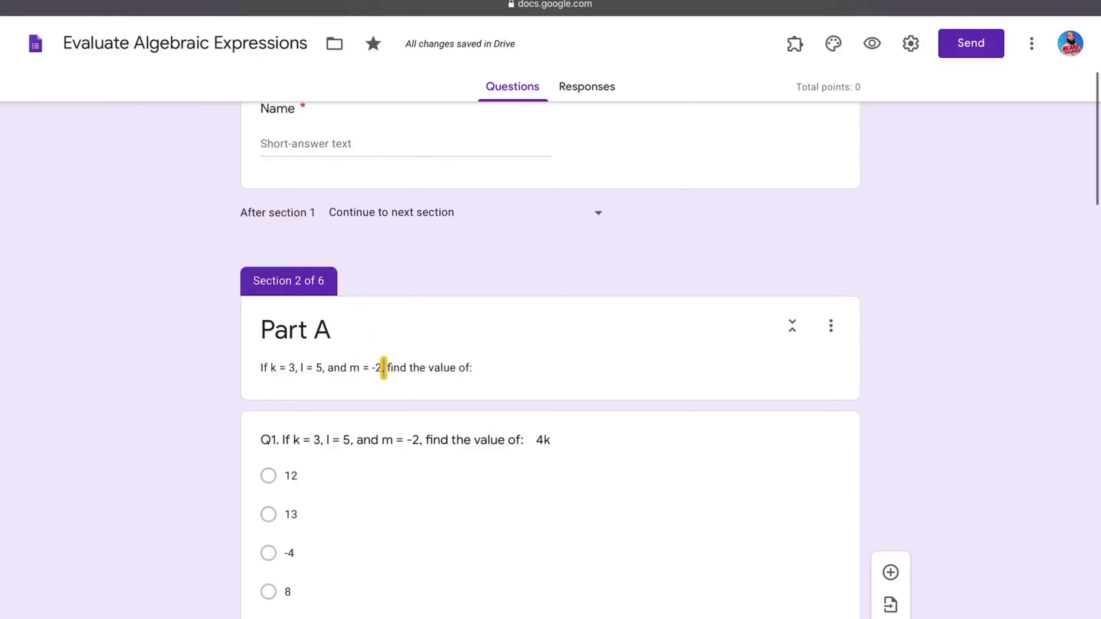
scroll(383, 368, down, 3)
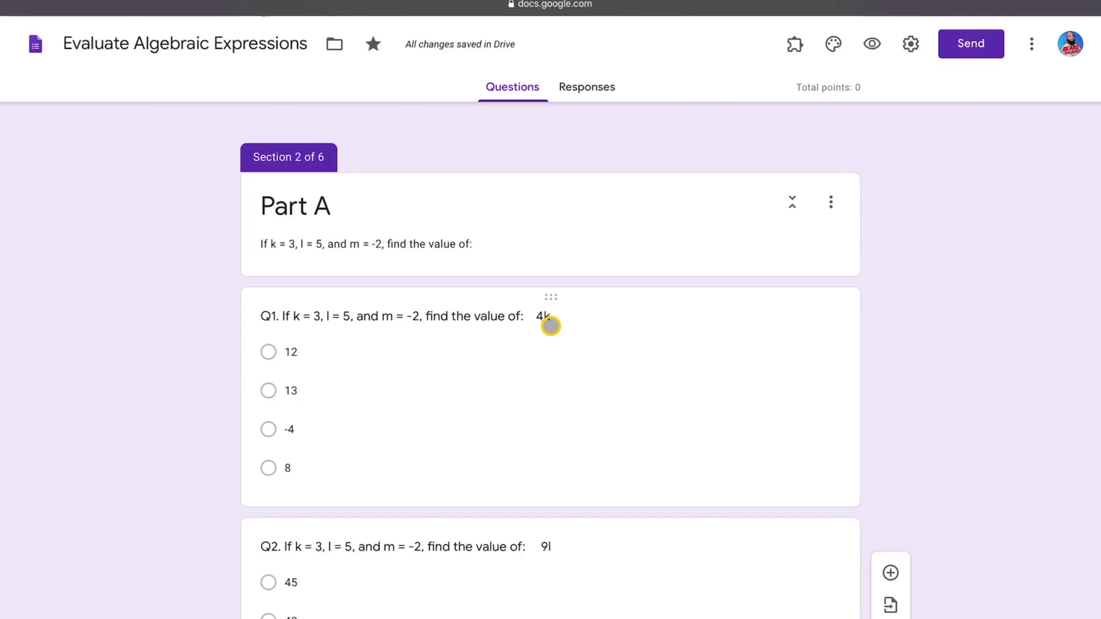
scroll(467, 351, down, 2)
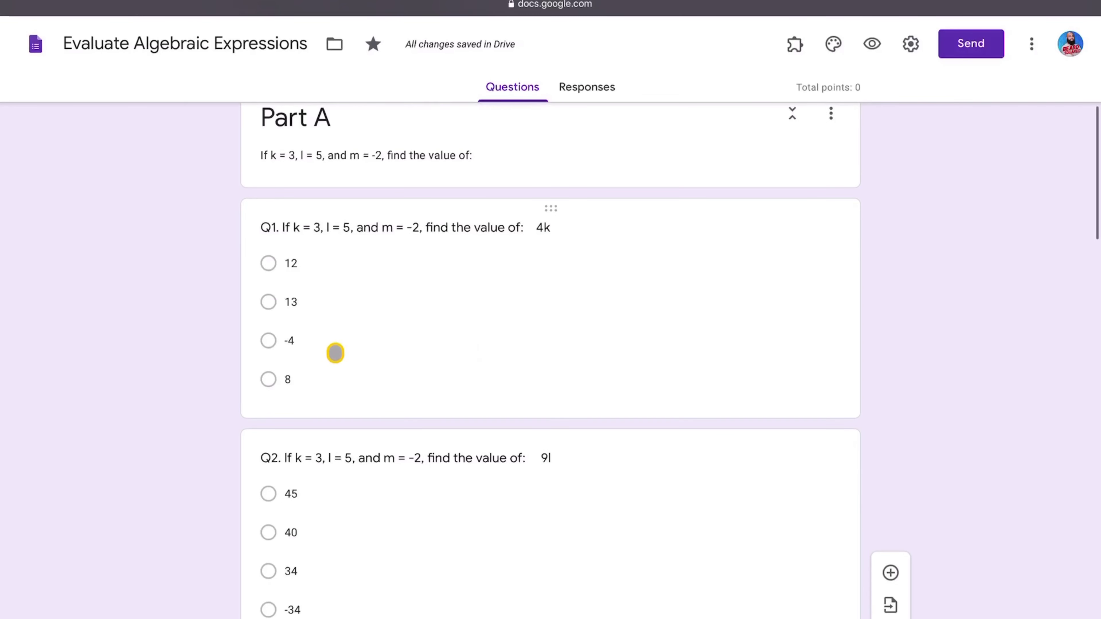
scroll(380, 492, down, 5)
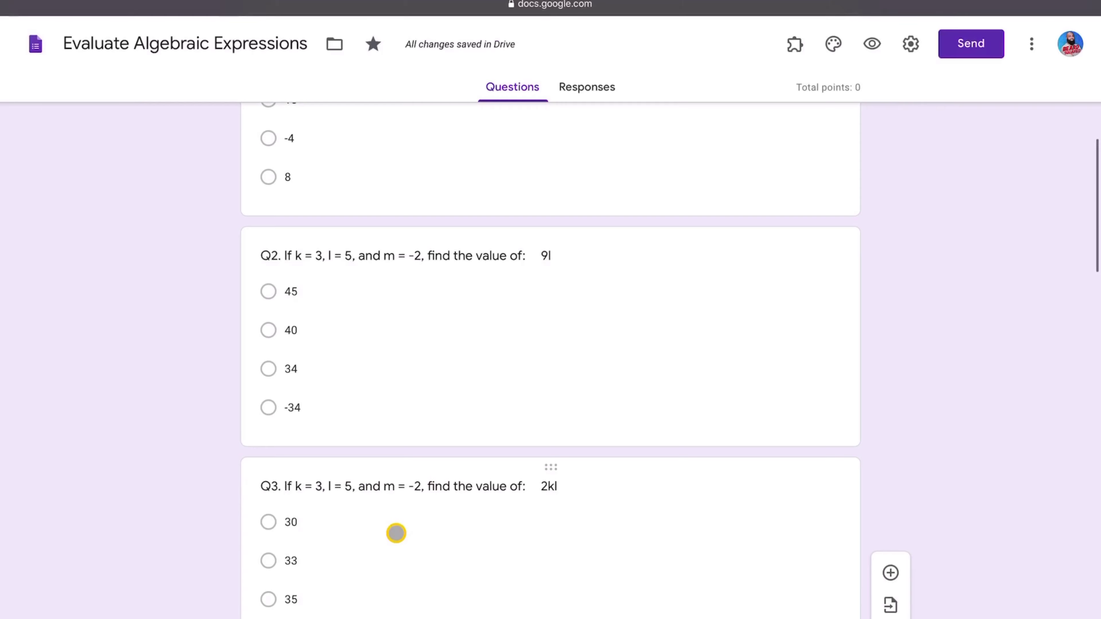
scroll(393, 532, down, 10)
scroll(395, 437, down, 1)
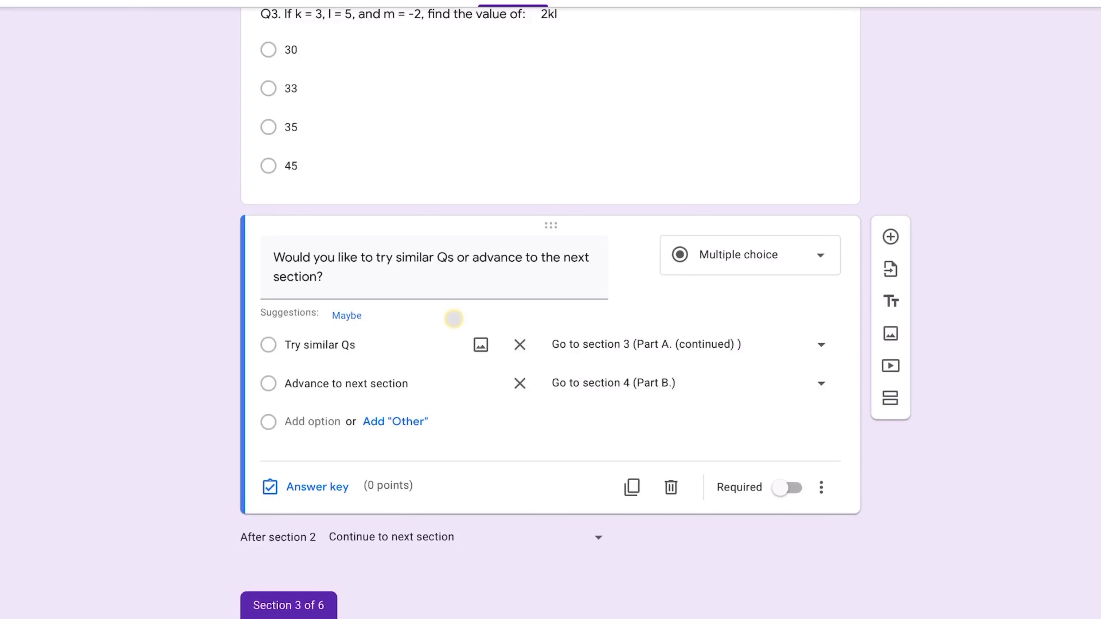
click(823, 487)
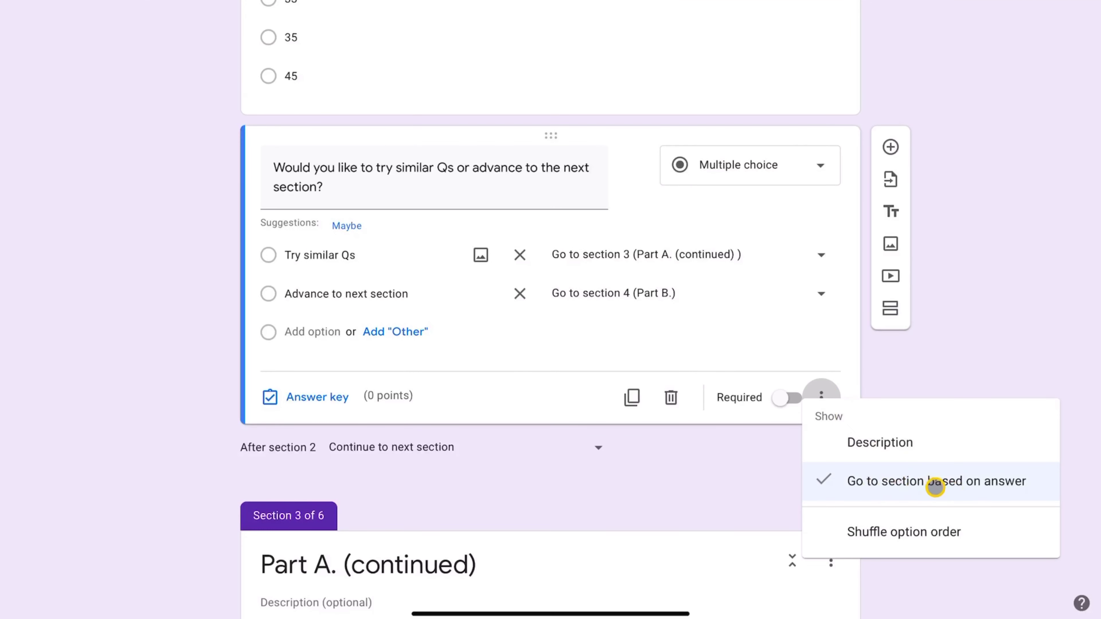
click(958, 359)
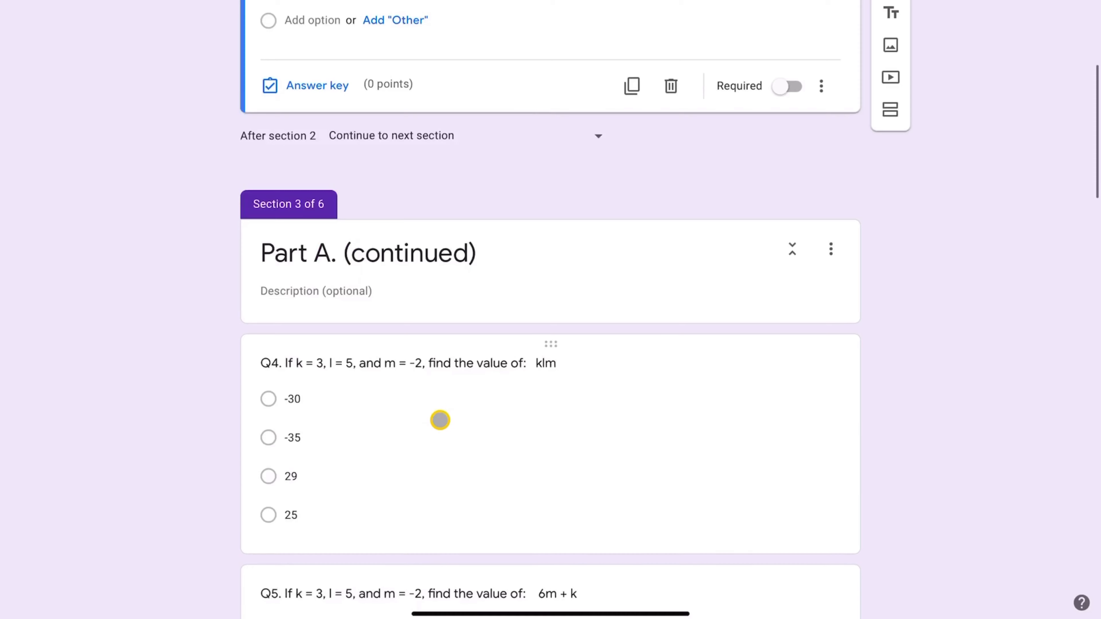
scroll(439, 420, down, 5)
scroll(441, 361, up, 10)
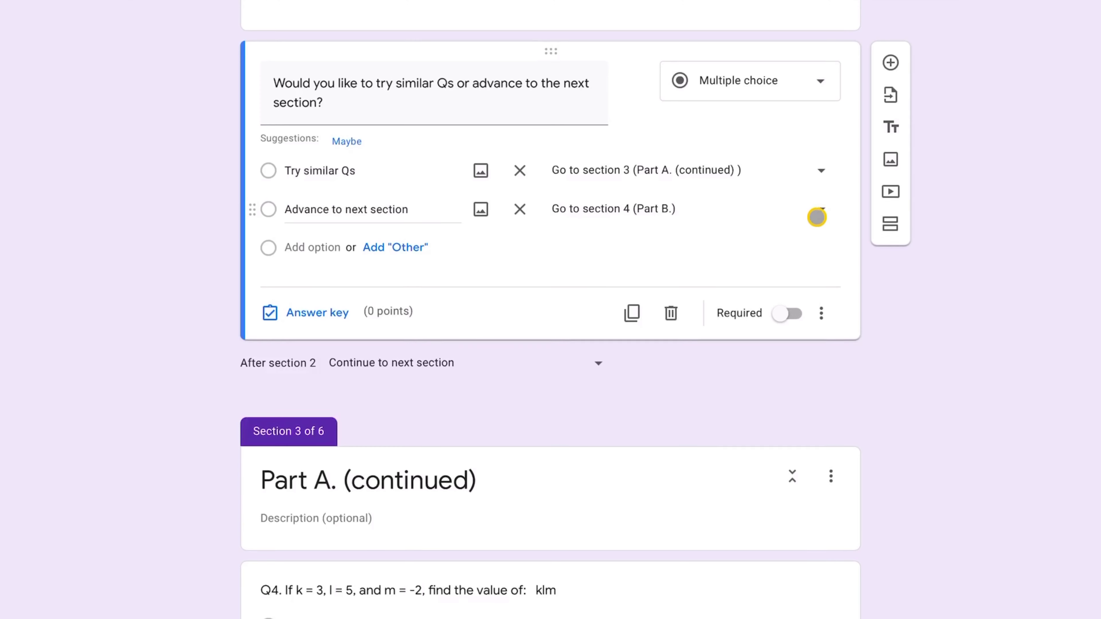
click(816, 214)
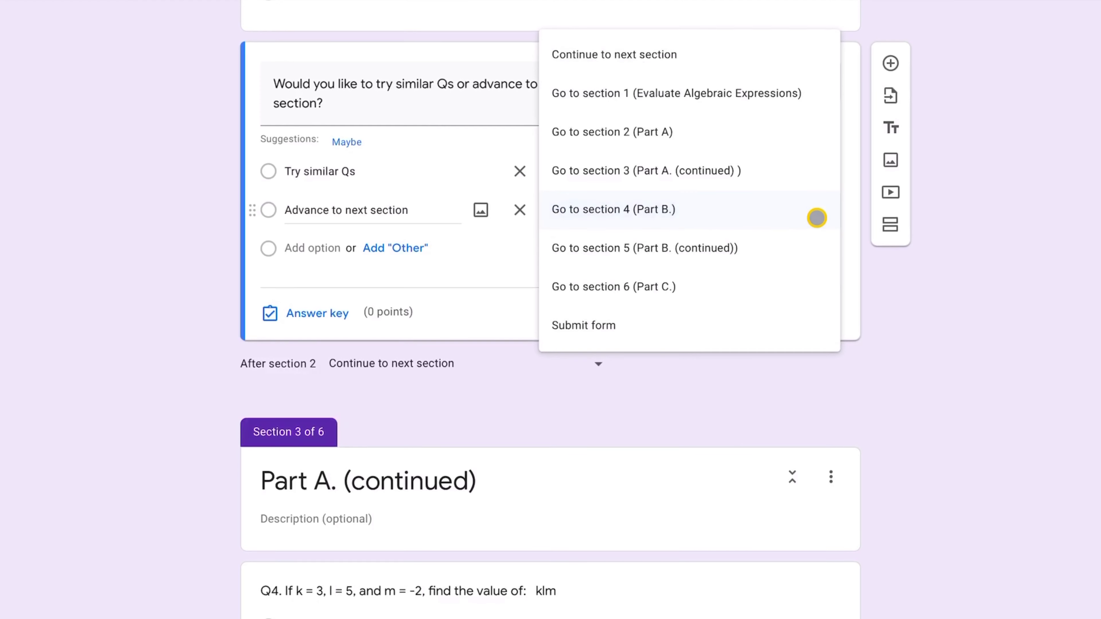
click(690, 208)
scroll(561, 332, down, 10)
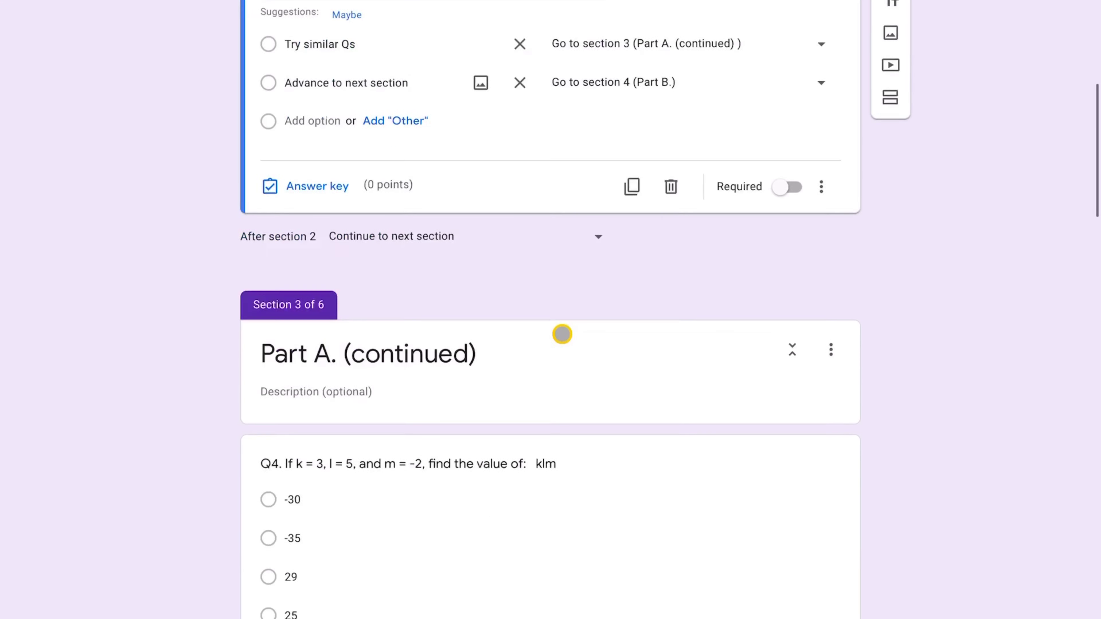
scroll(561, 334, down, 10)
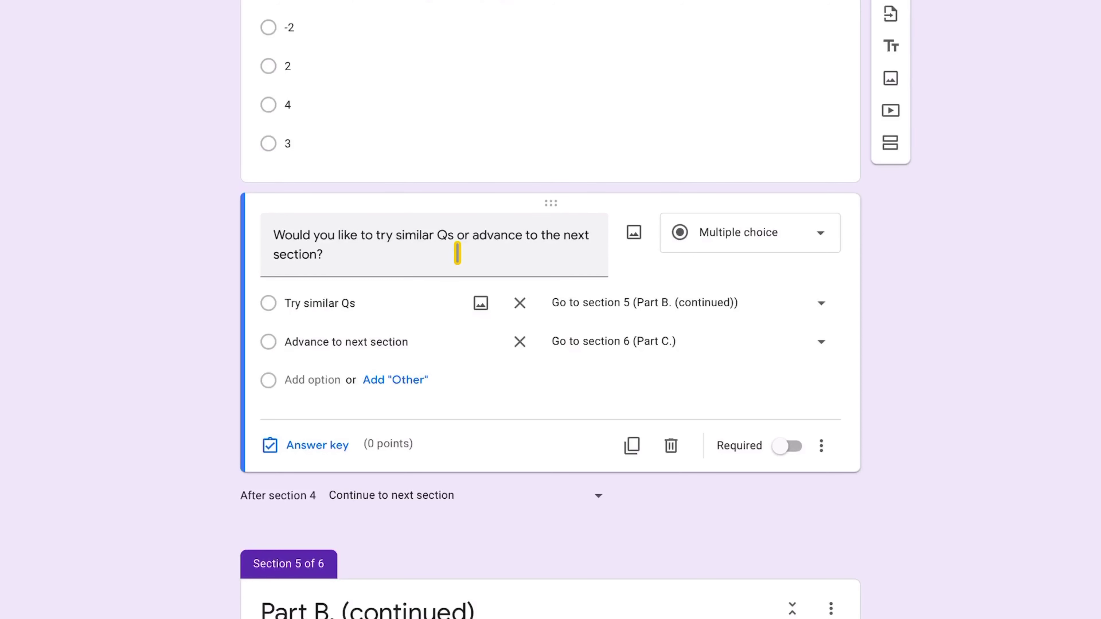
- In Part B's follow-up question, route Try similar Qs to section 5 and Advance to next section to section 6
scroll(458, 253, down, 3)
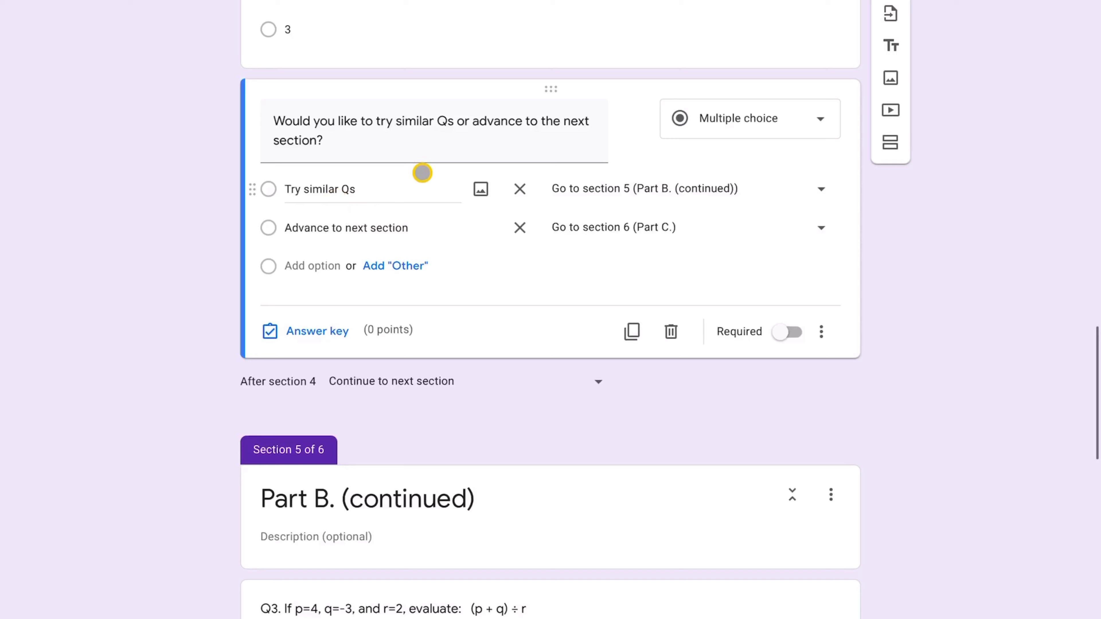
click(819, 188)
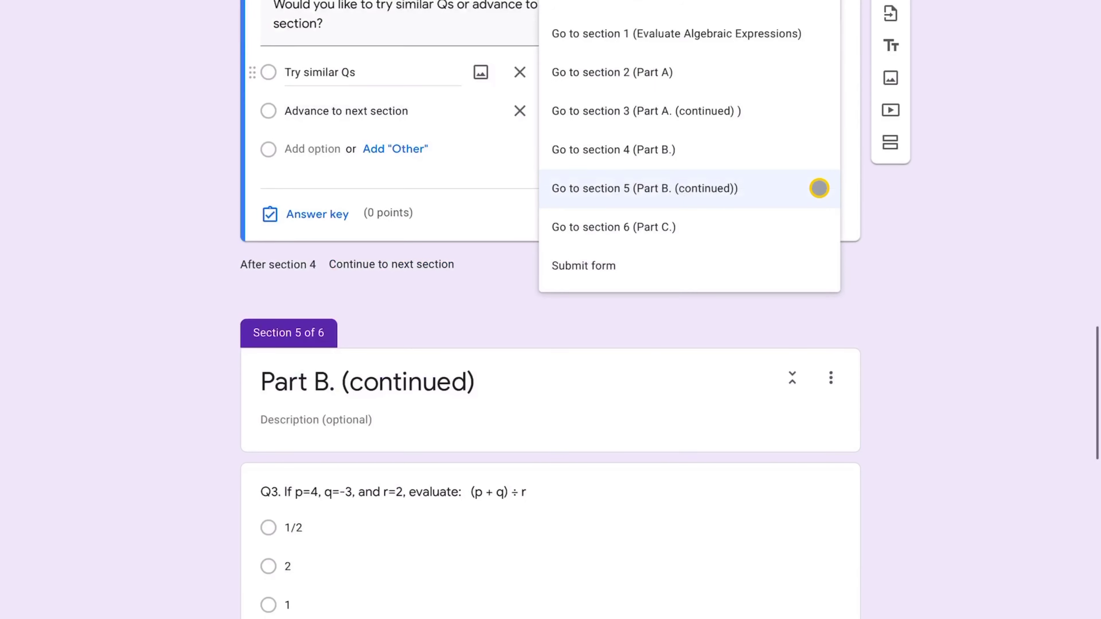
click(754, 187)
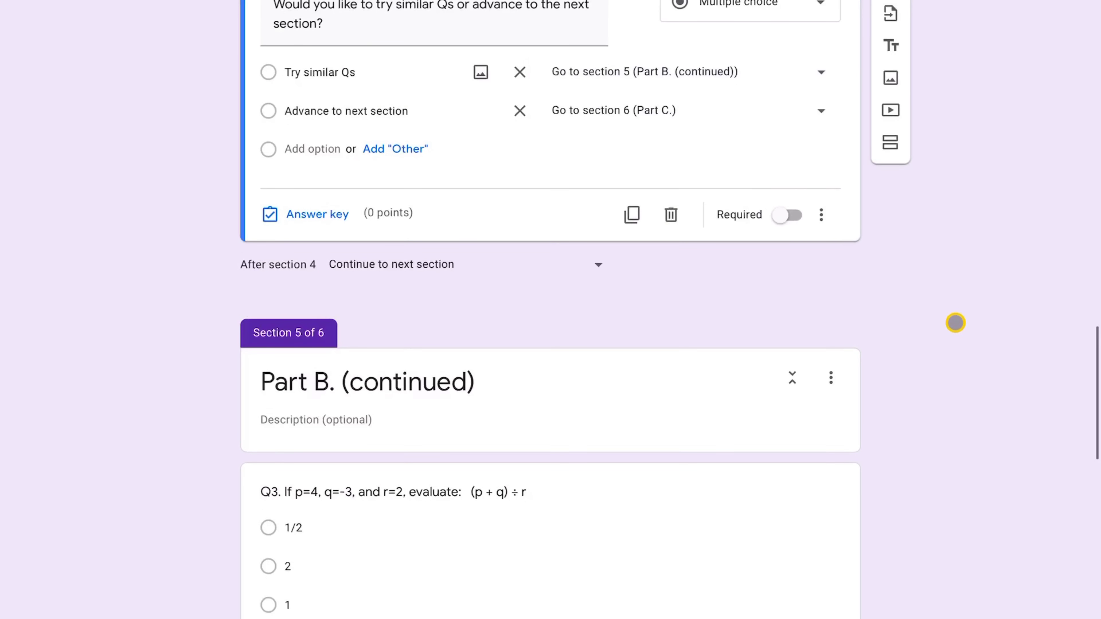
scroll(955, 322, down, 5)
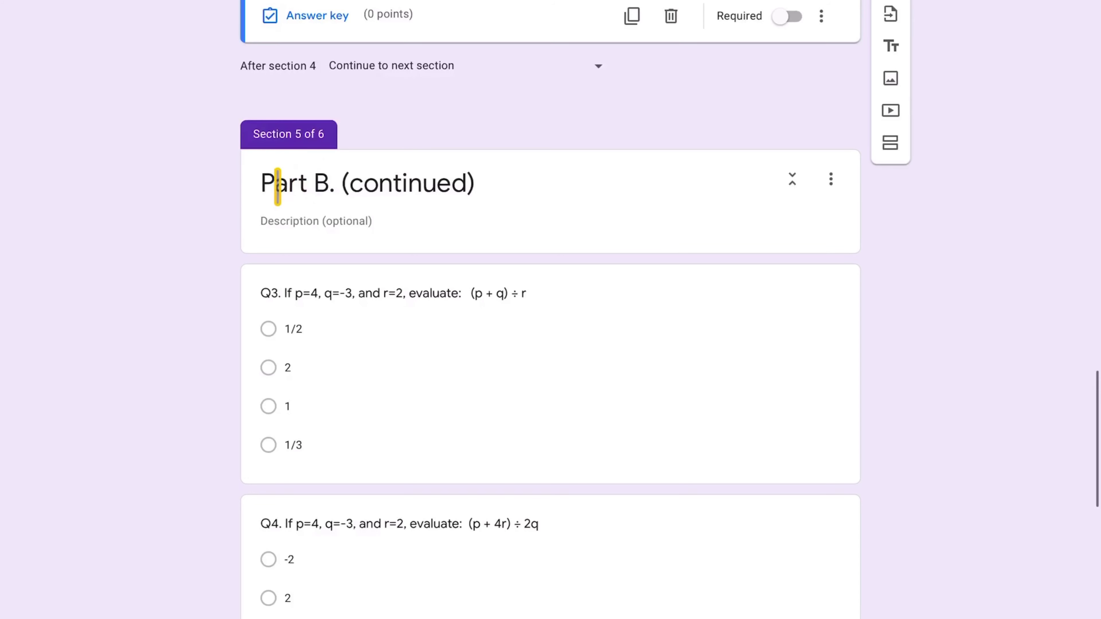
scroll(516, 304, down, 3)
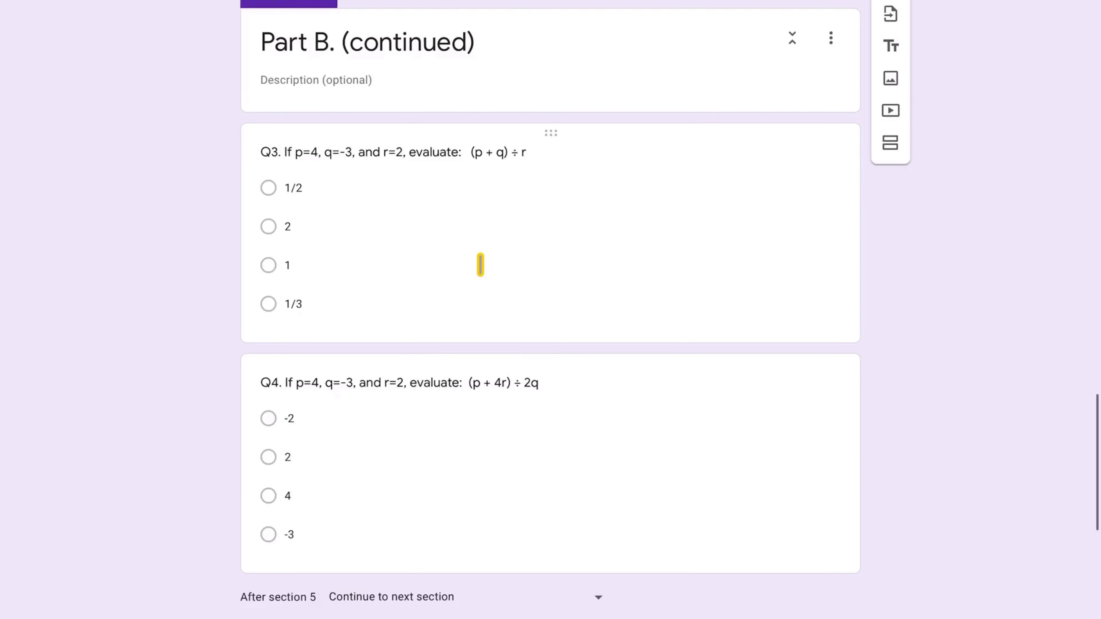
scroll(480, 264, up, 12)
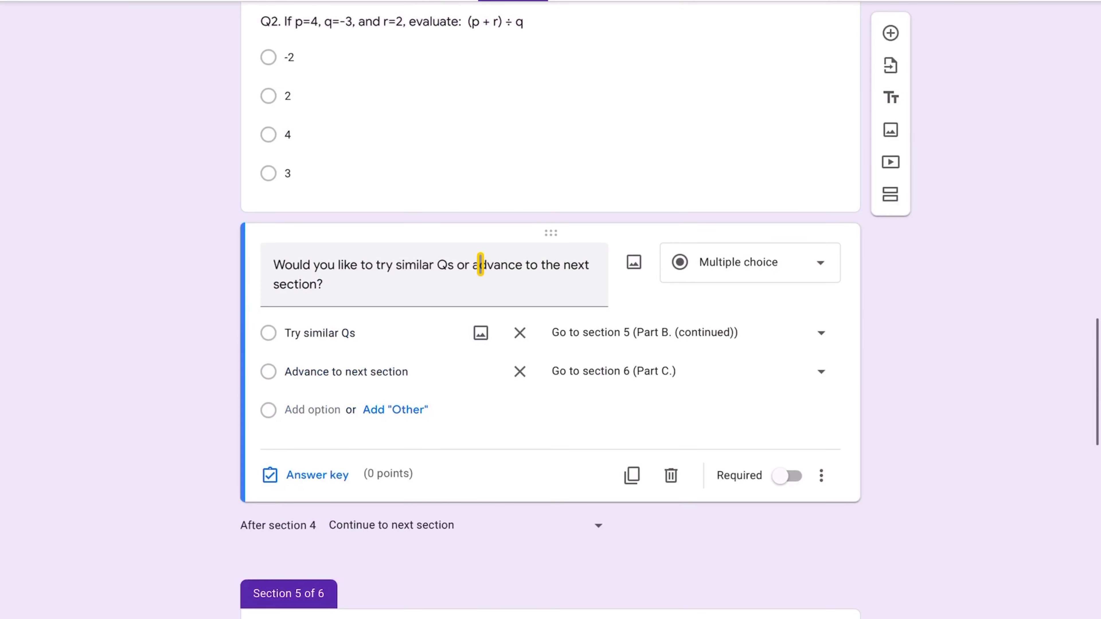
scroll(480, 264, up, 3)
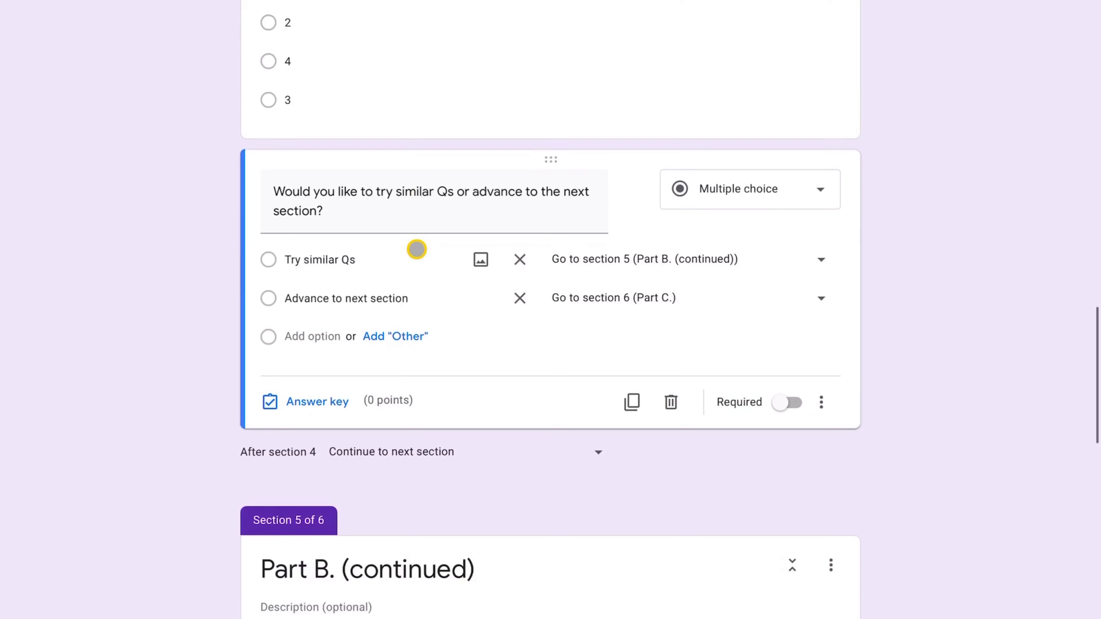
scroll(313, 265, down, 1)
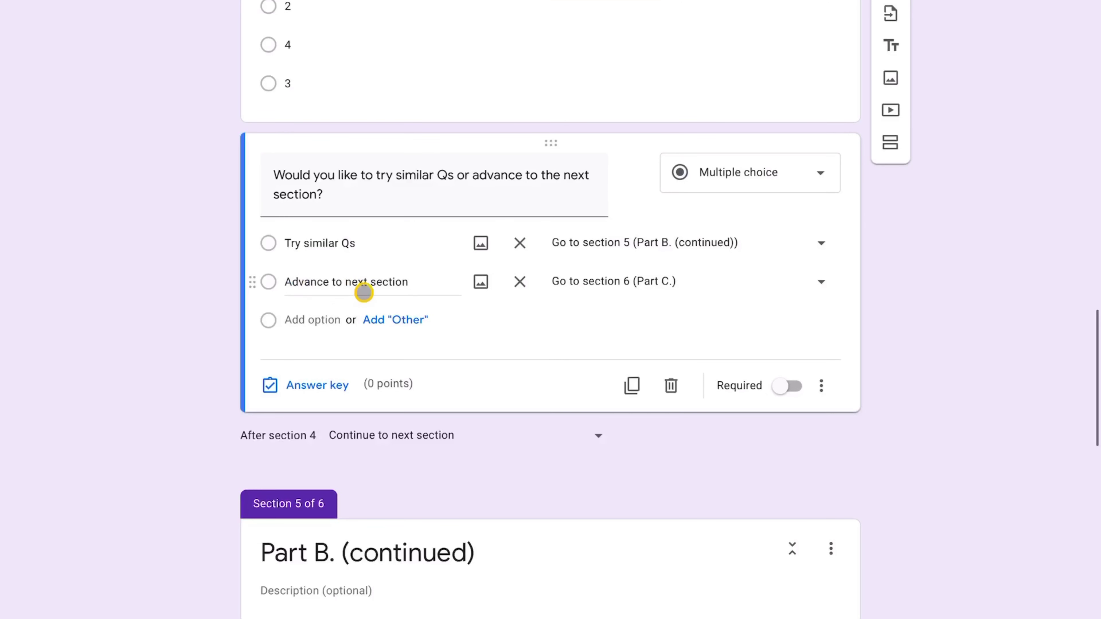
click(817, 279)
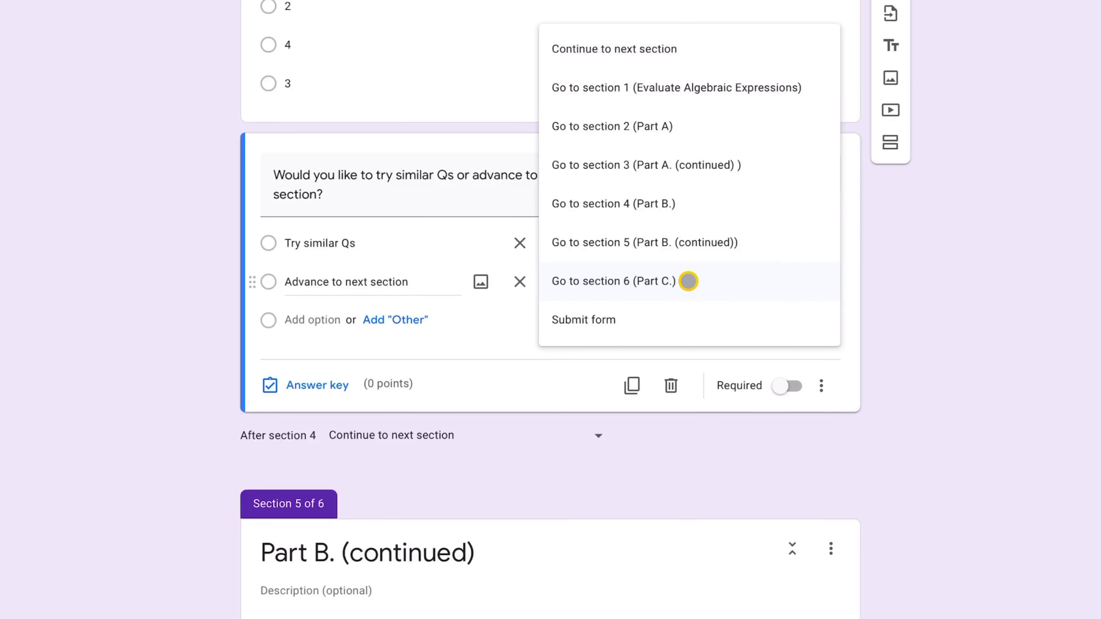
click(688, 281)
scroll(910, 336, down, 10)
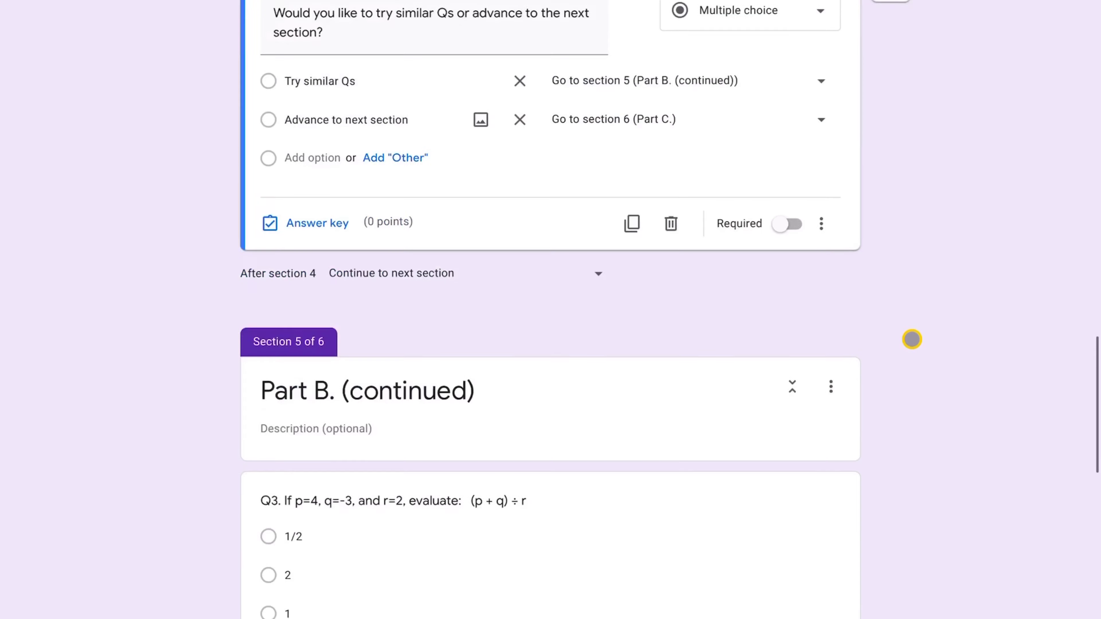
scroll(912, 340, down, 4)
scroll(912, 339, down, 5)
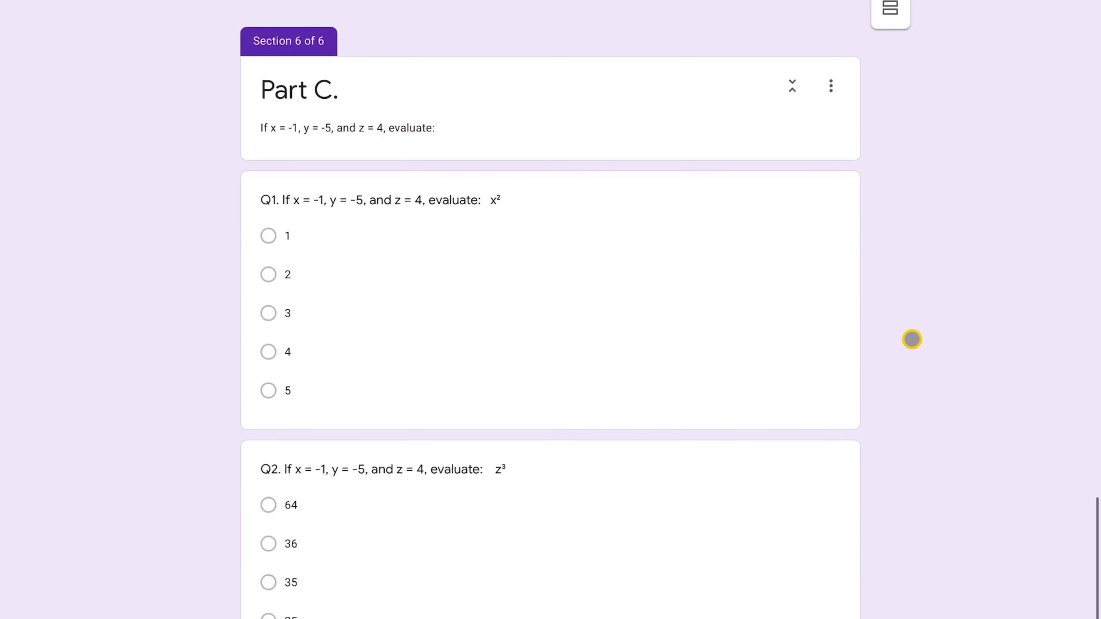
scroll(912, 320, down, 1)
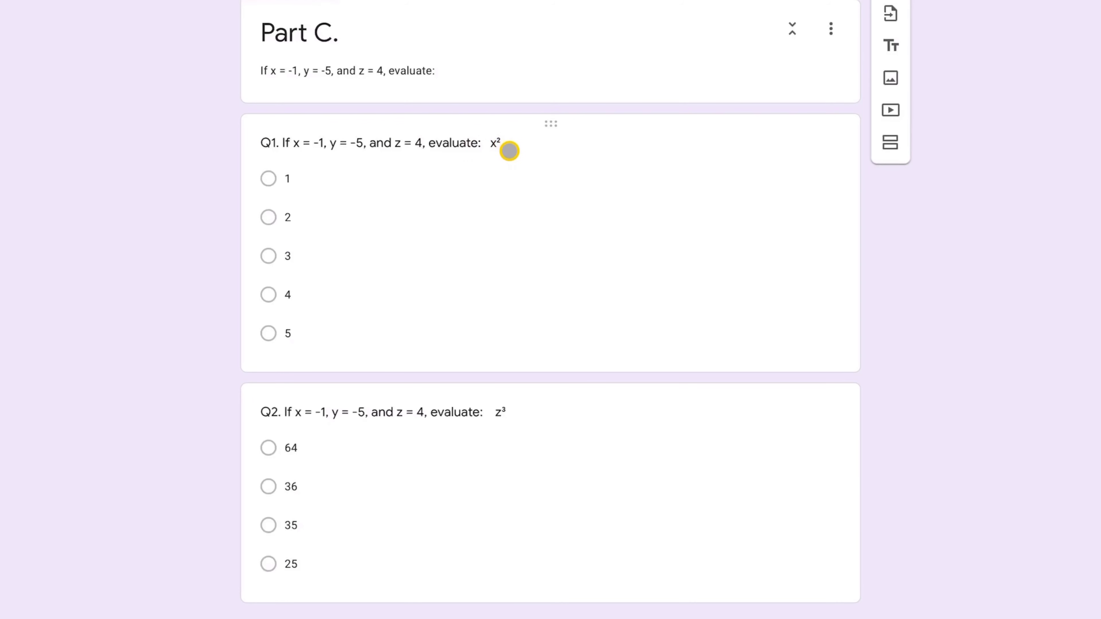
scroll(512, 304, up, 10)
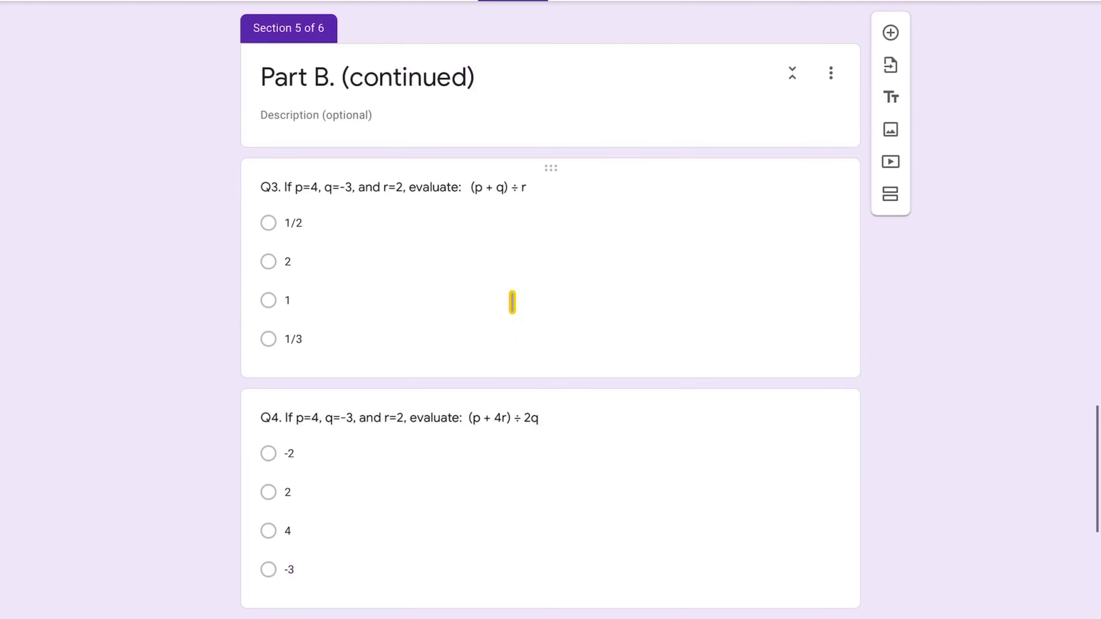
scroll(500, 212, up, 10)
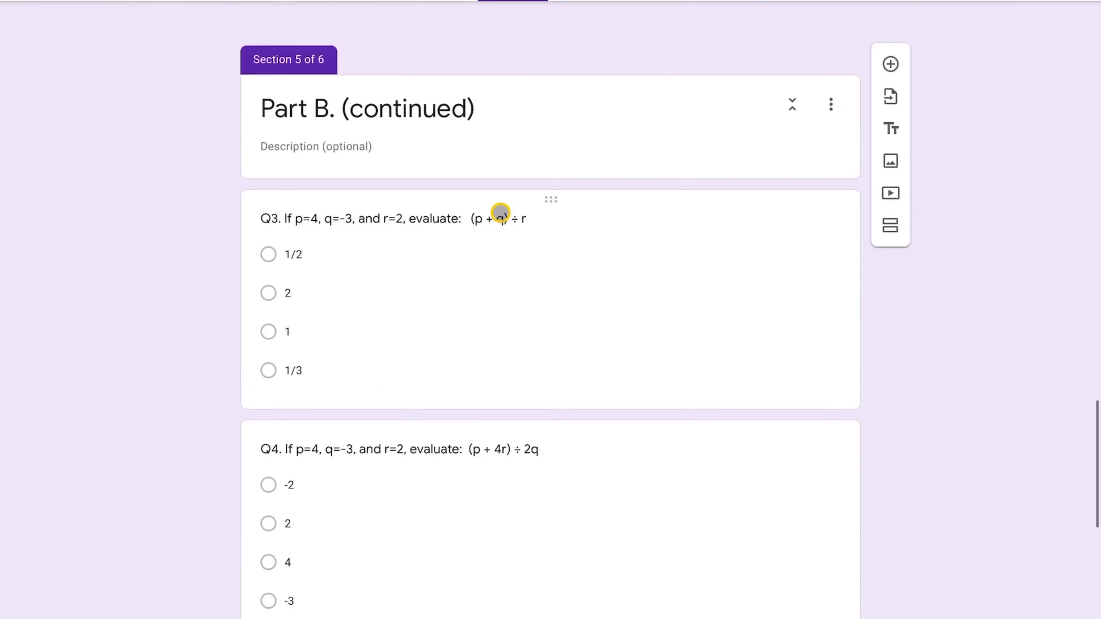
scroll(434, 387, up, 2)
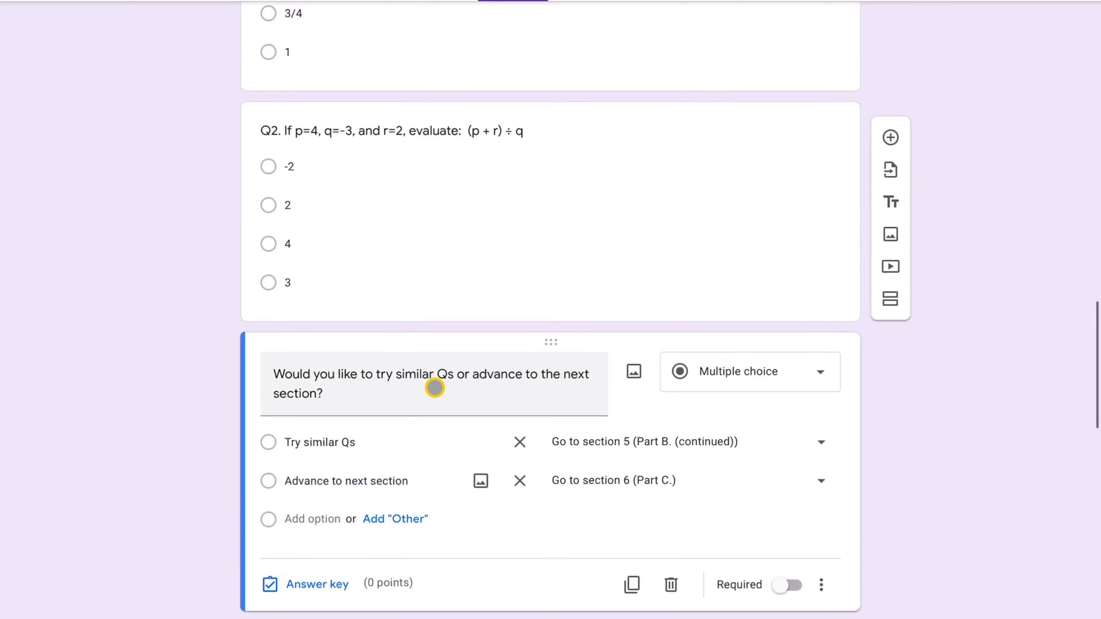
scroll(520, 130, up, 20)
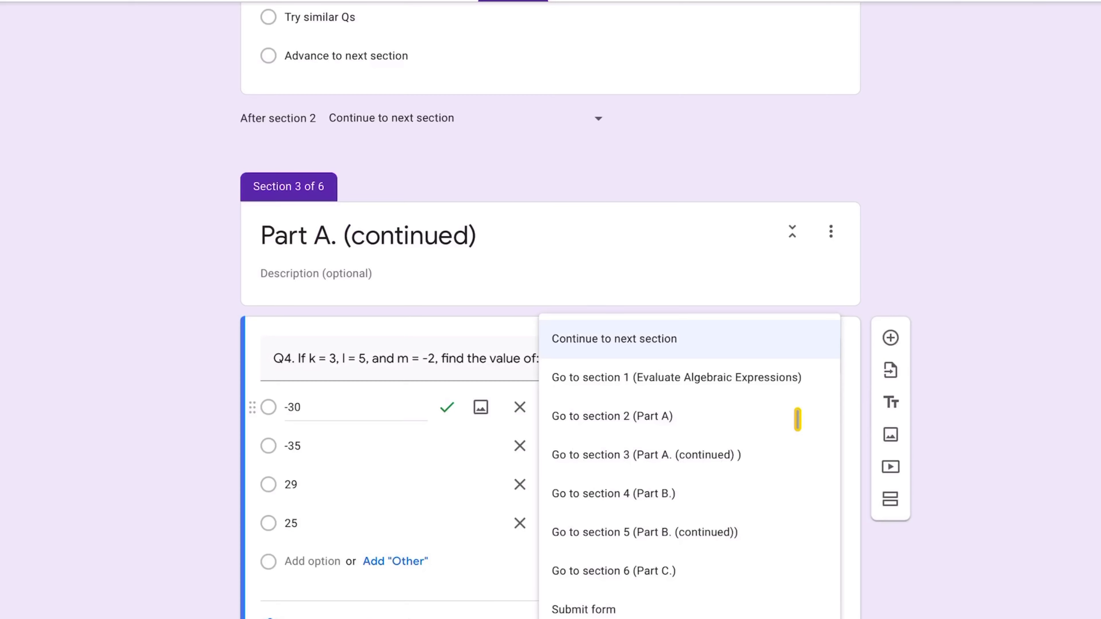
- Make Q4 on klm not required and confirm that shuffle option order and section-based routing are on
click(958, 401)
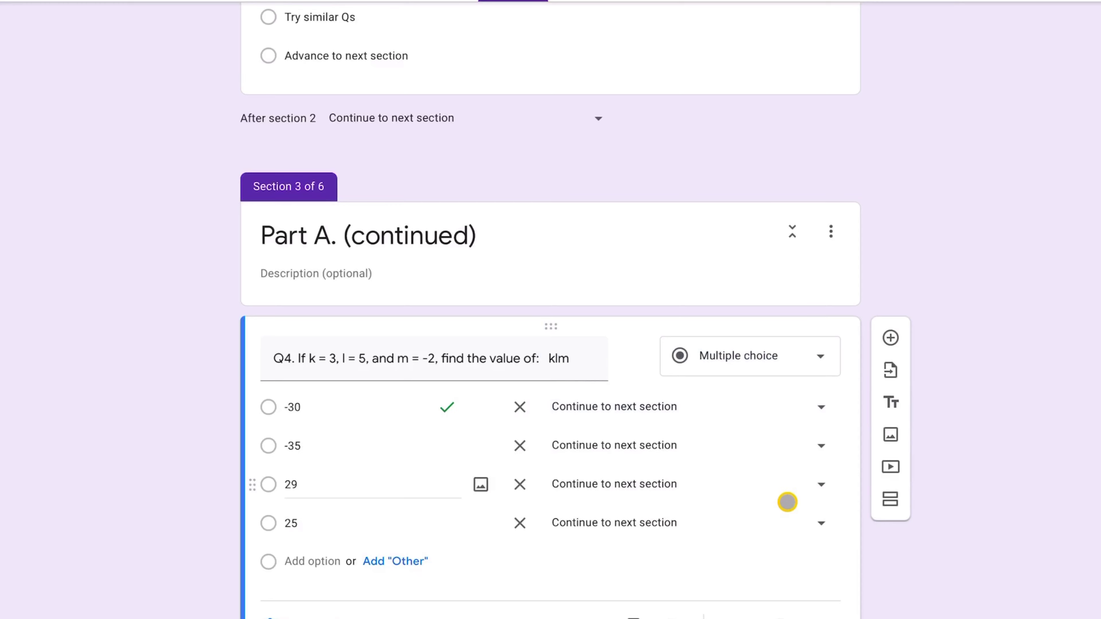
scroll(776, 511, down, 5)
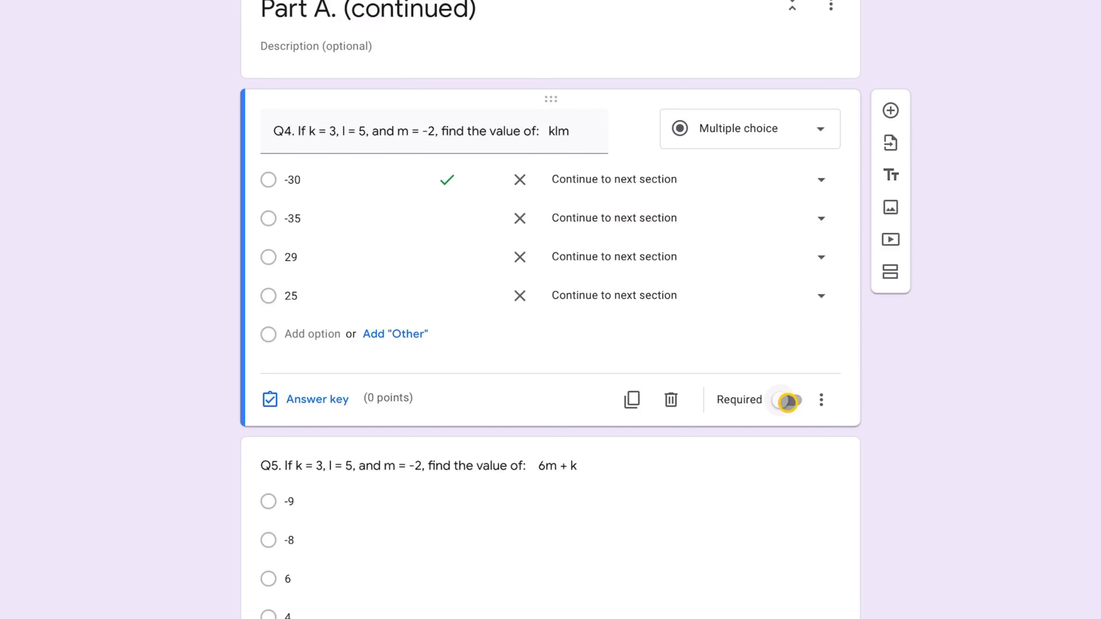
click(785, 401)
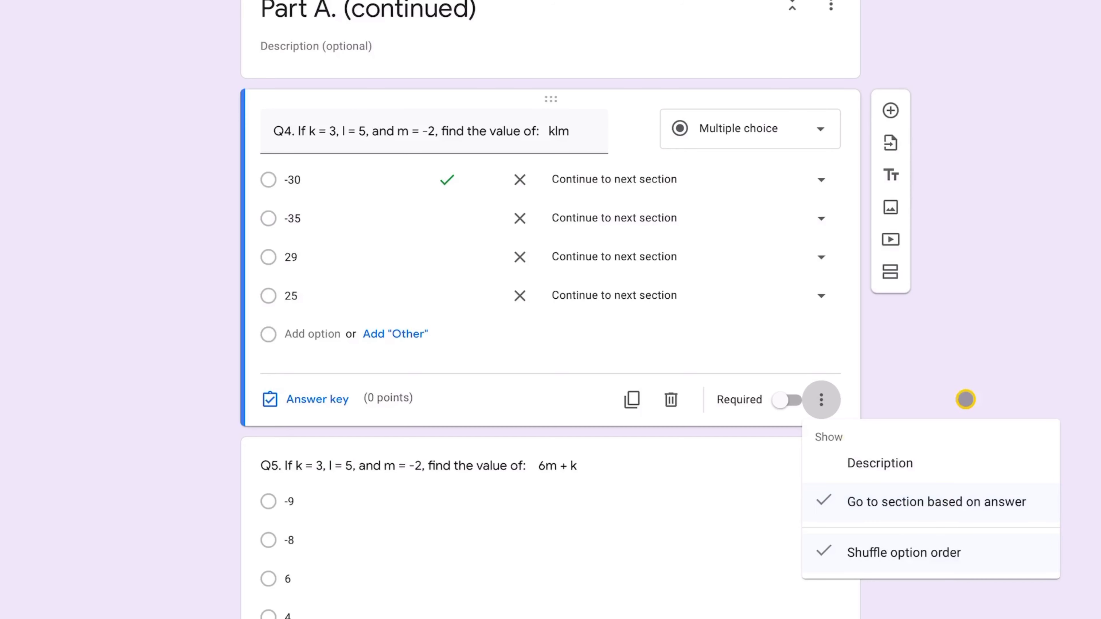
click(968, 377)
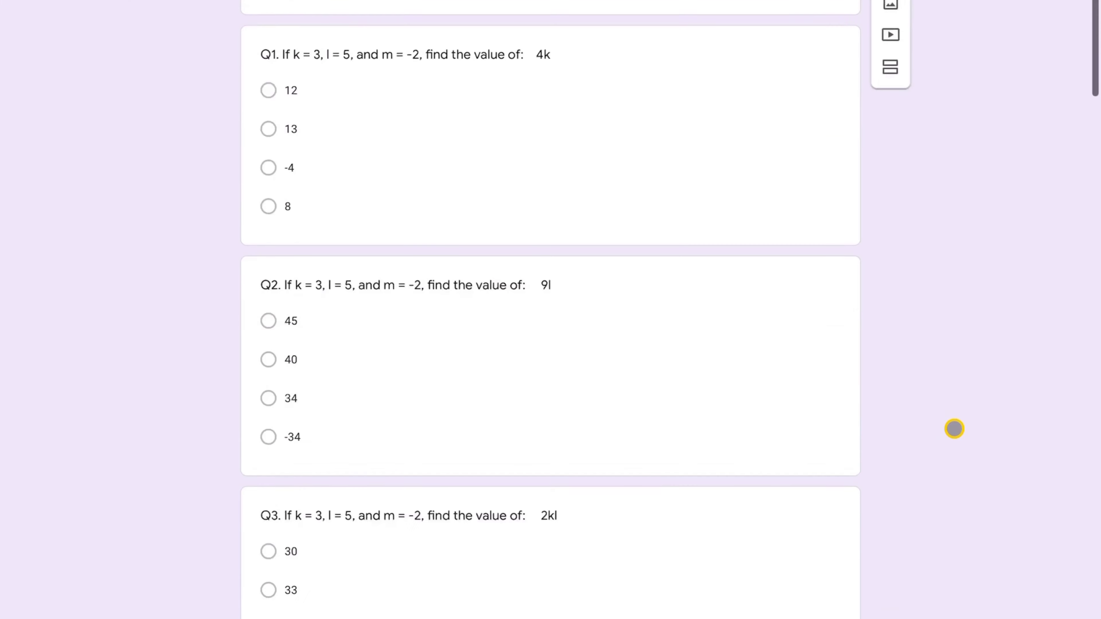
scroll(953, 428, down, 10)
scroll(953, 428, up, 15)
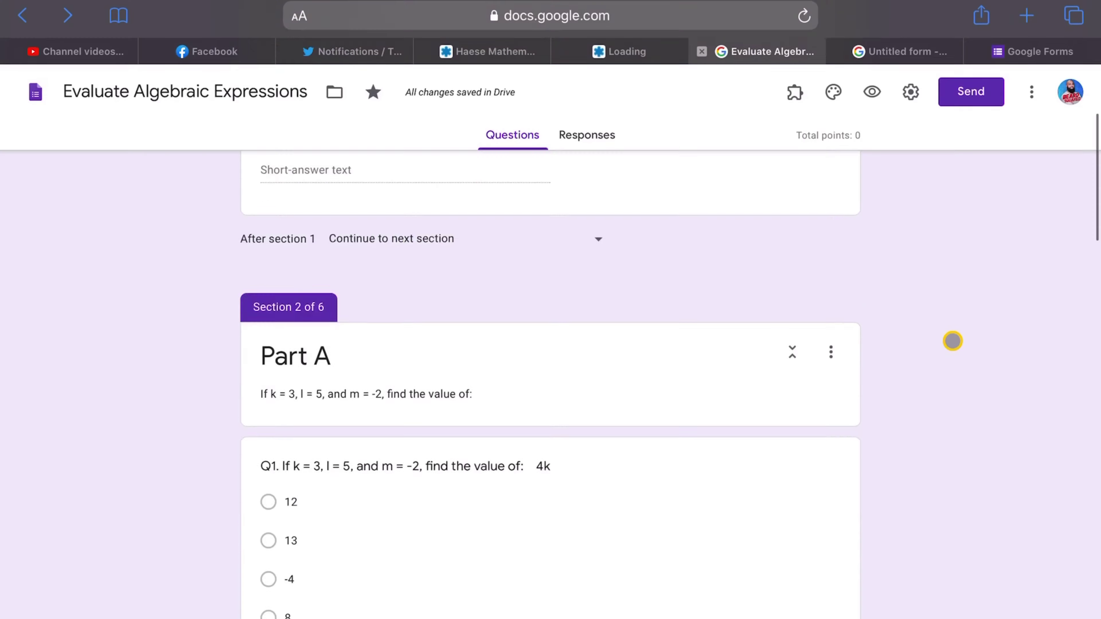
scroll(952, 341, up, 7)
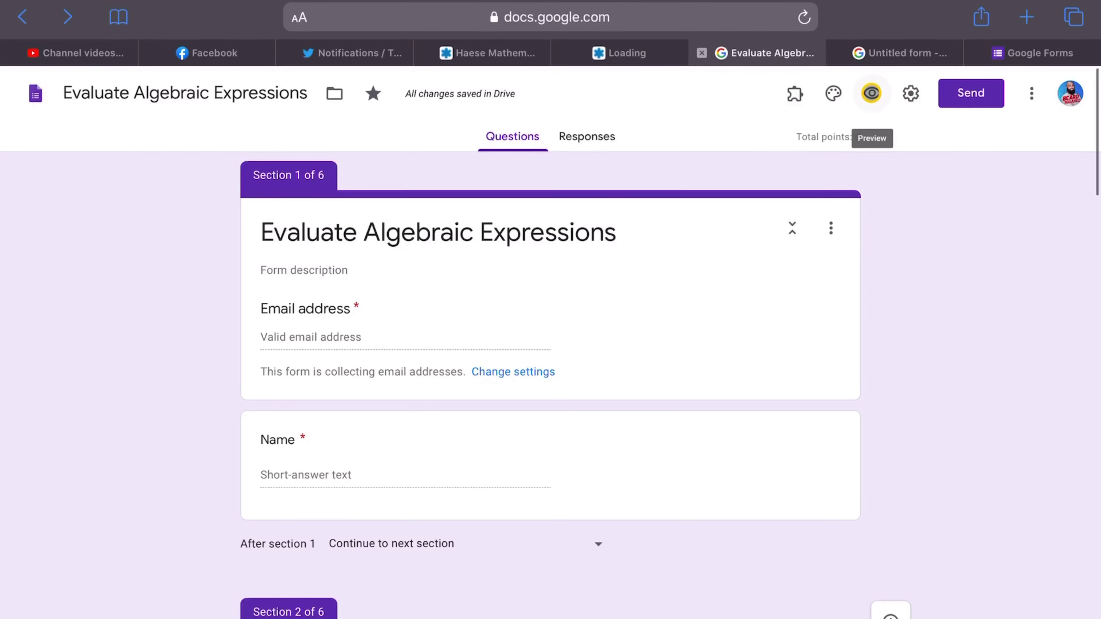
- Preview the quiz, enter the respondent's email address and name, and continue to the Part A page
click(871, 93)
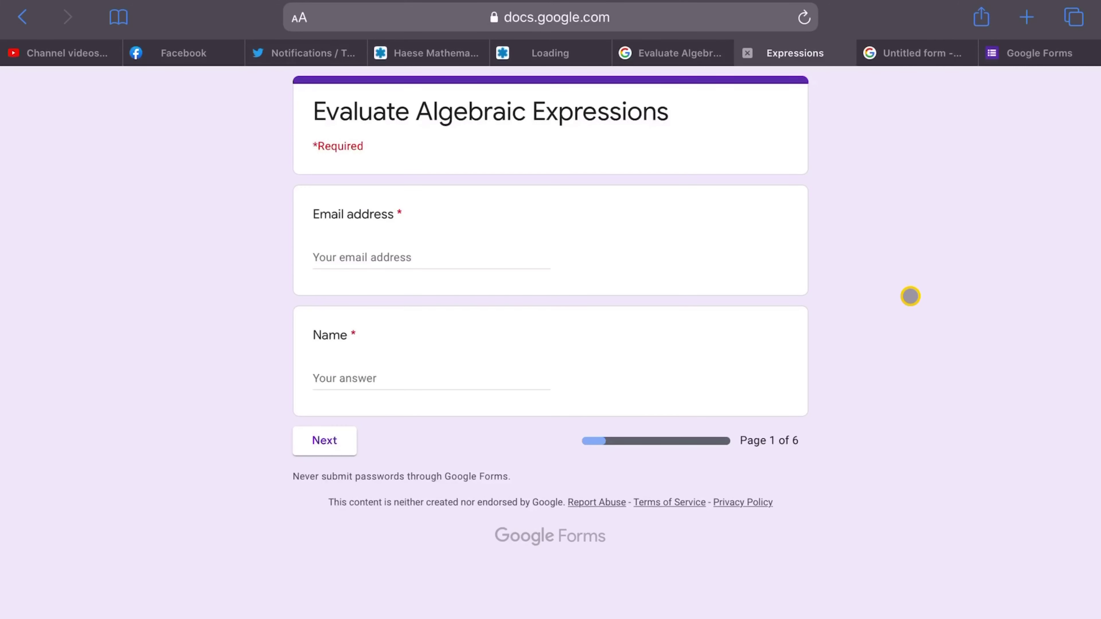
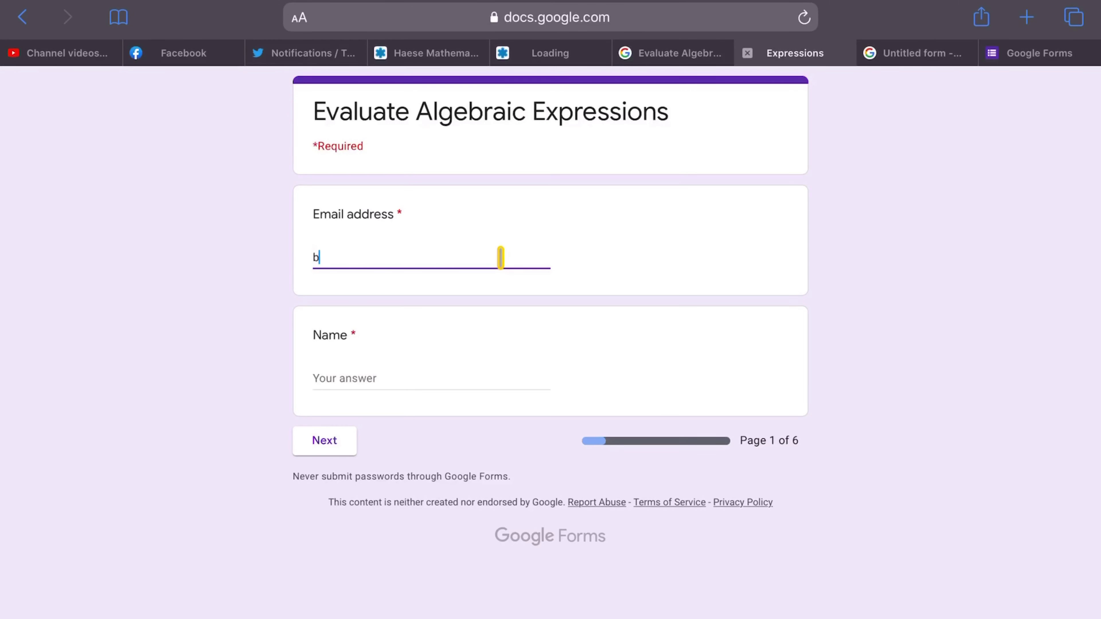
click(372, 379)
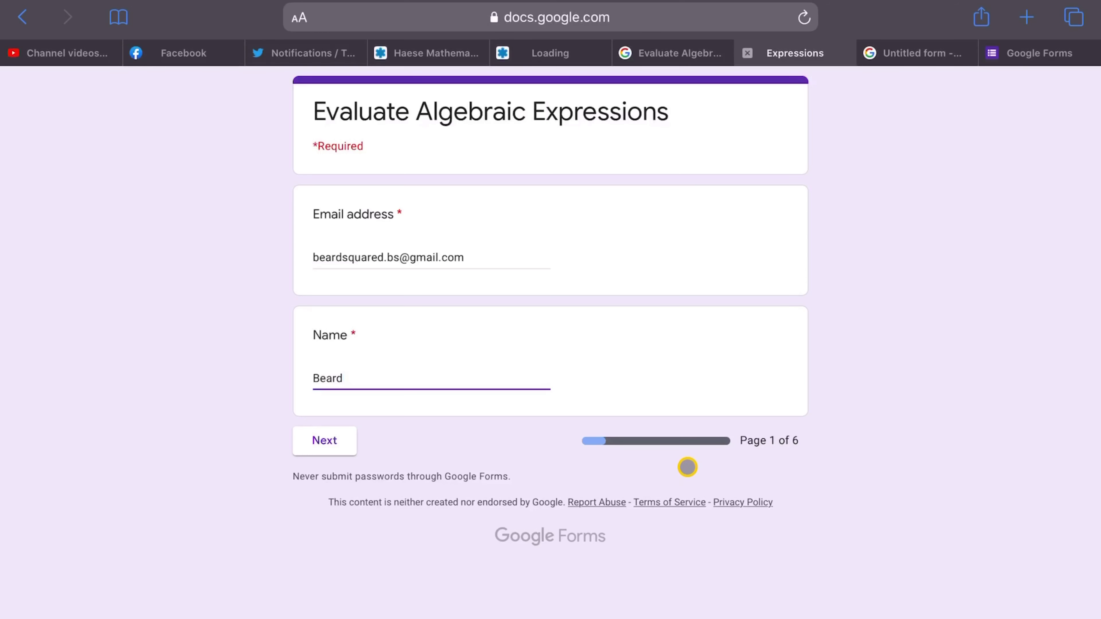
click(332, 440)
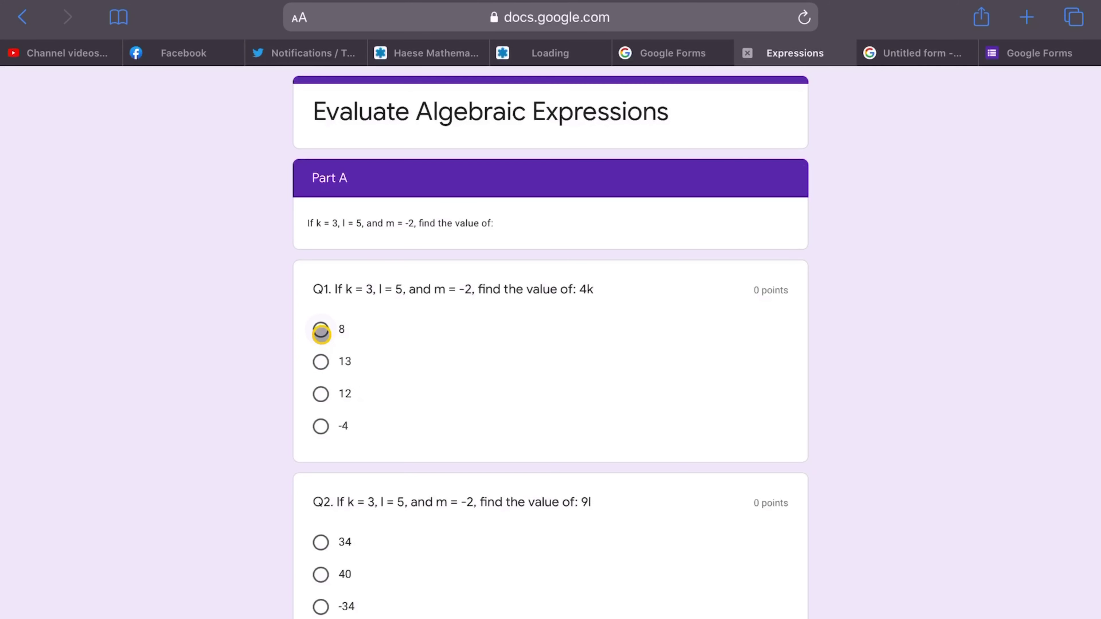
- Answer Part A's questions with 8 and 34, choose 'Try similar Qs', and continue
click(320, 332)
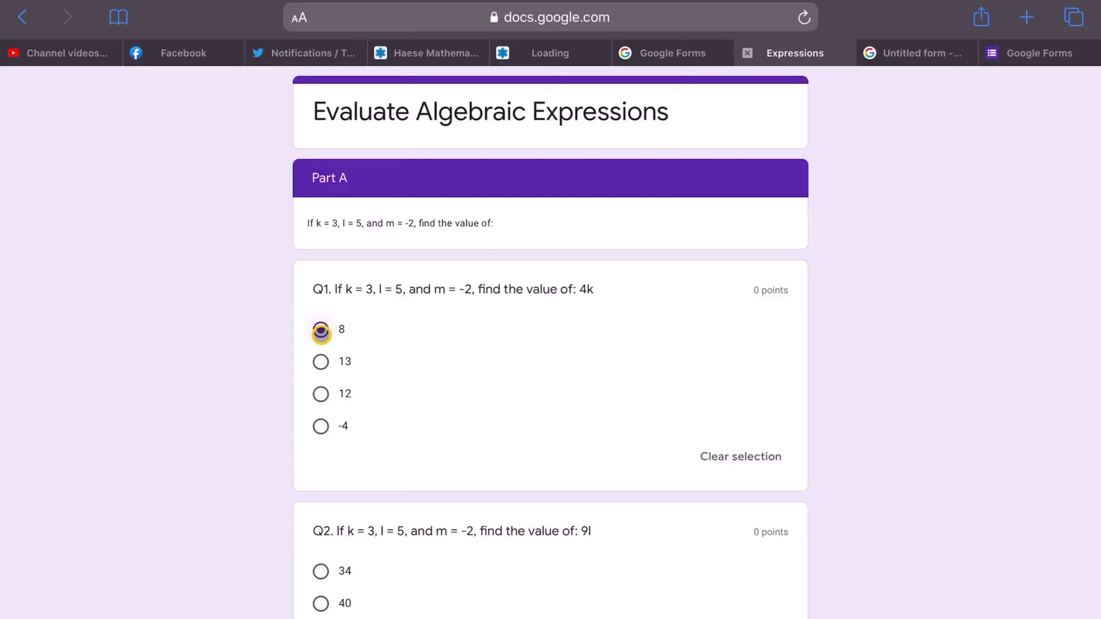
scroll(469, 411, down, 5)
click(322, 420)
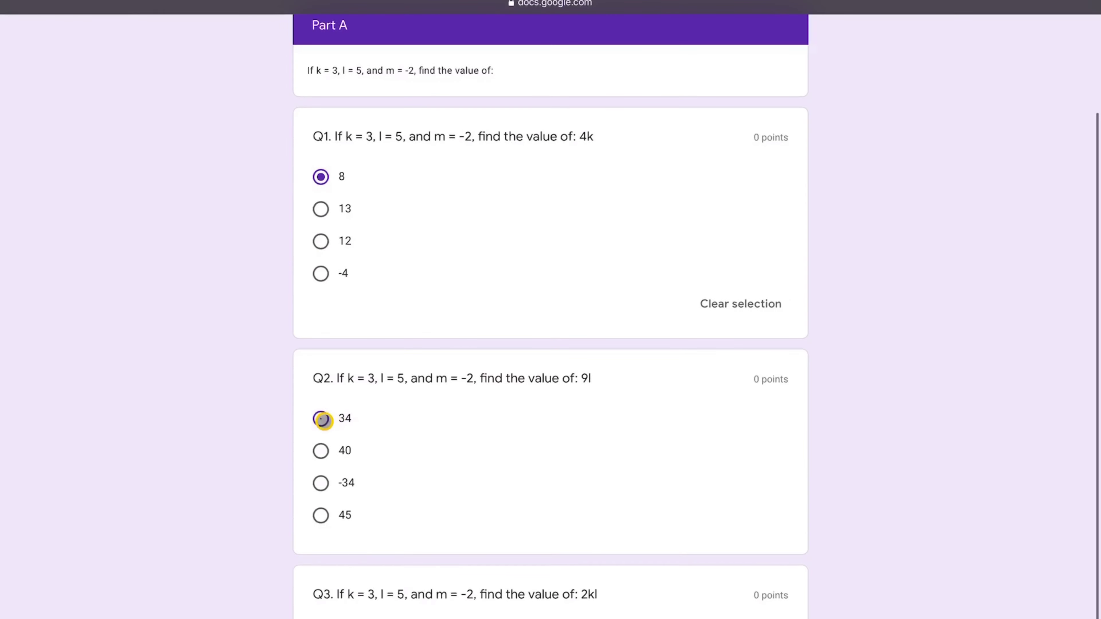
scroll(487, 473, down, 5)
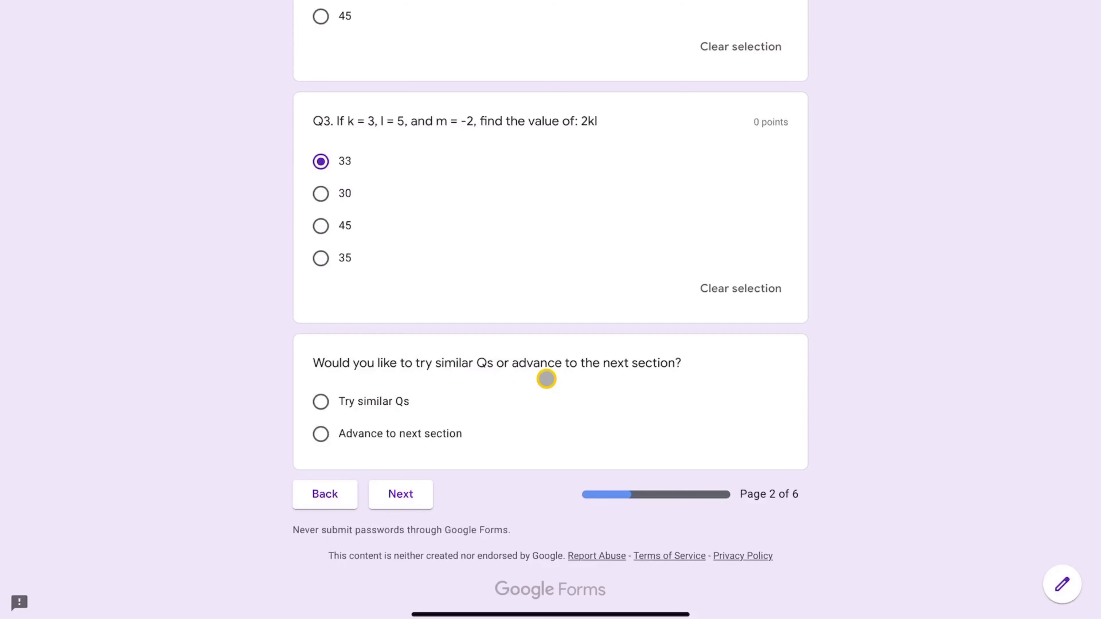
click(322, 402)
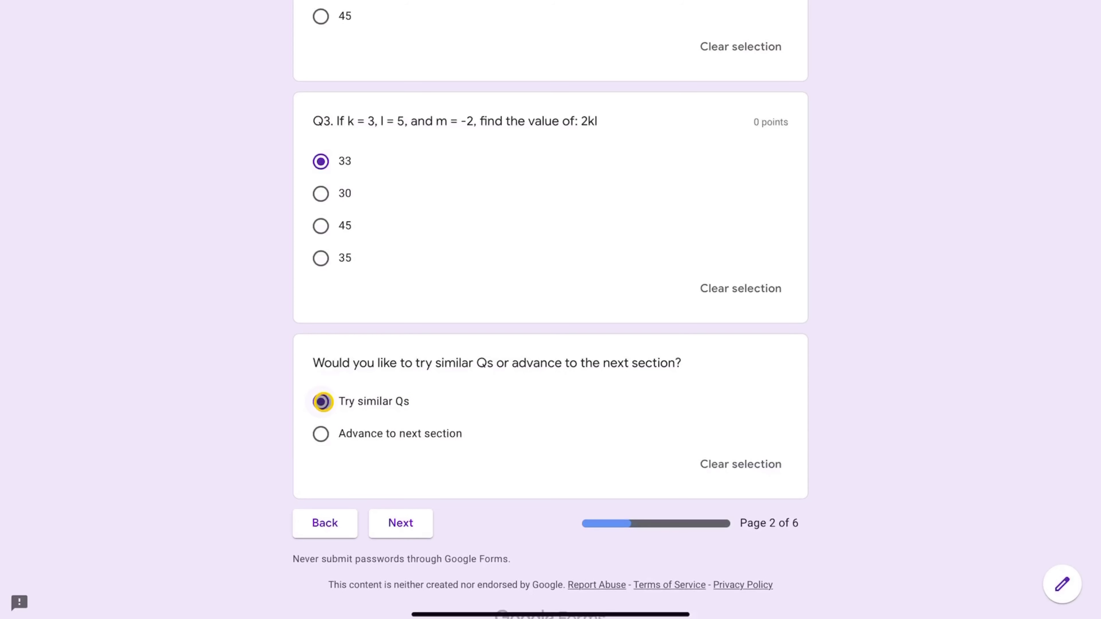
click(400, 523)
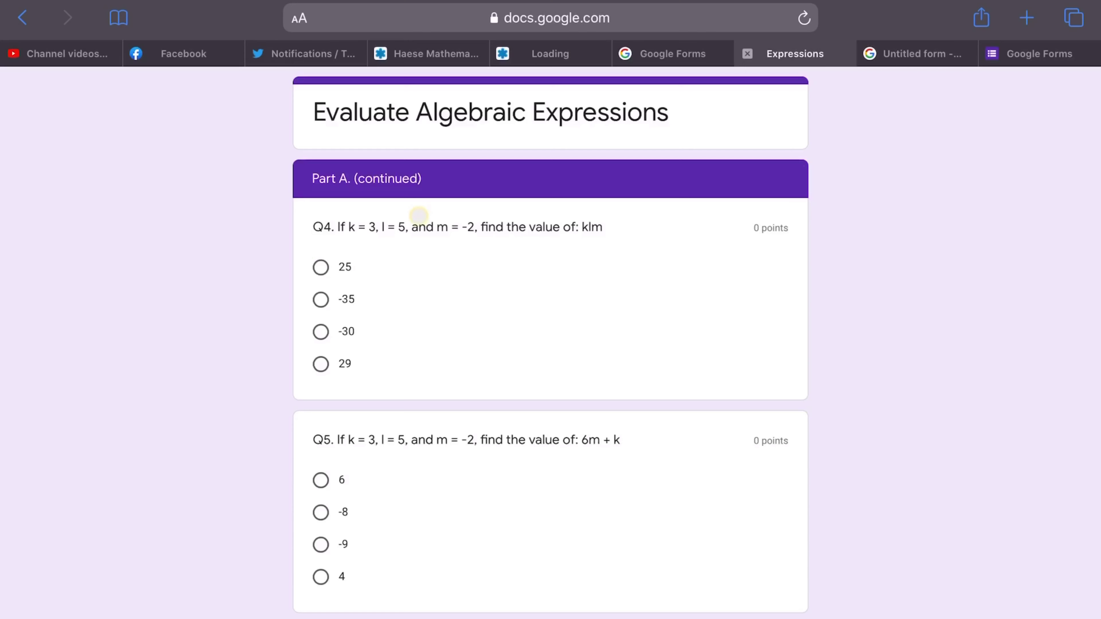
- Answer the continued Part A page with 25 for Q4 and 6 for Q5
click(321, 266)
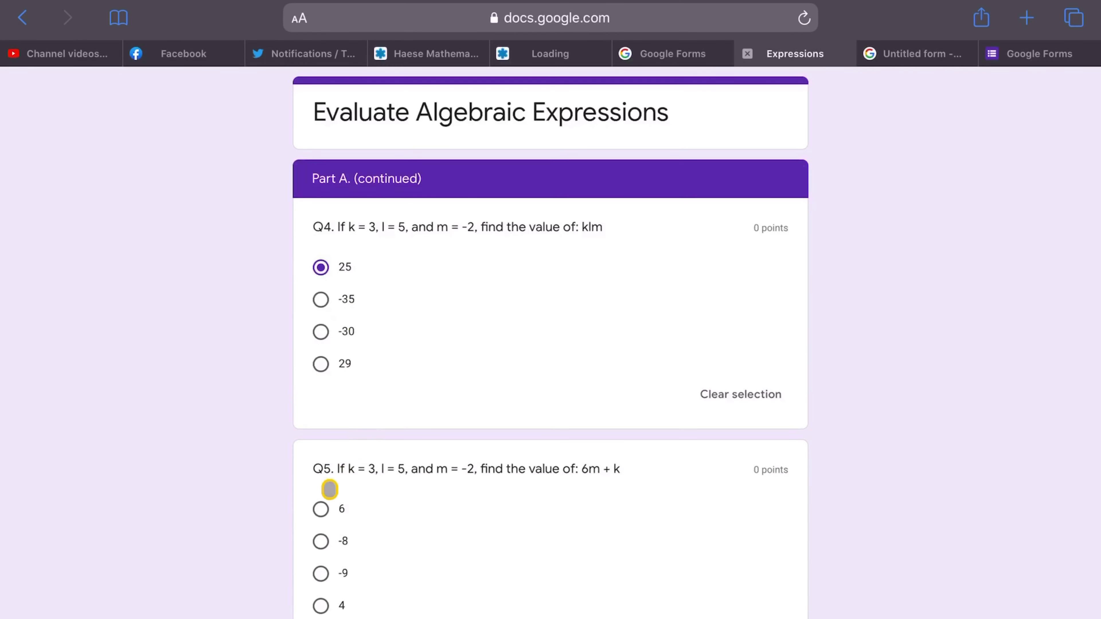
click(321, 511)
scroll(320, 434, down, 4)
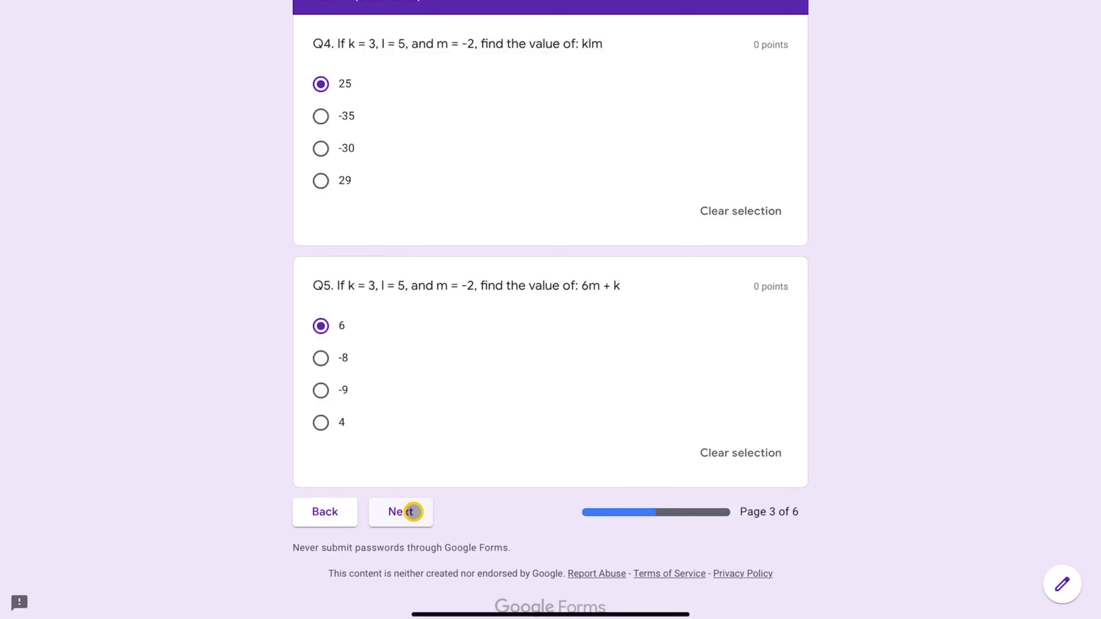
- Answer Part B with -4/3 and 4, then choose 'Advance to next section'
click(413, 512)
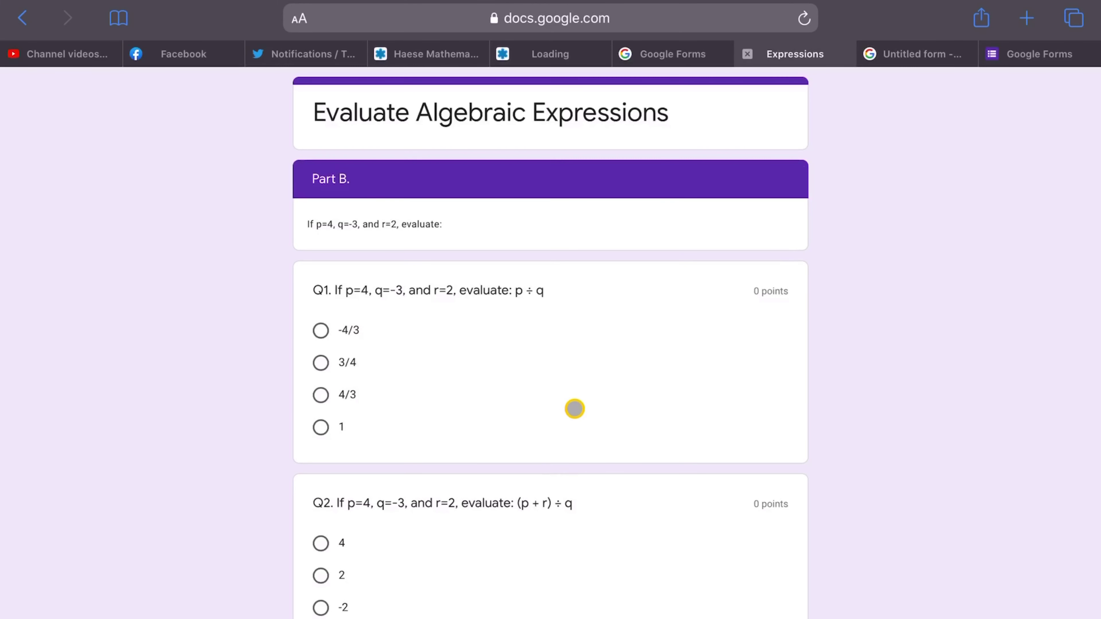
scroll(575, 408, down, 3)
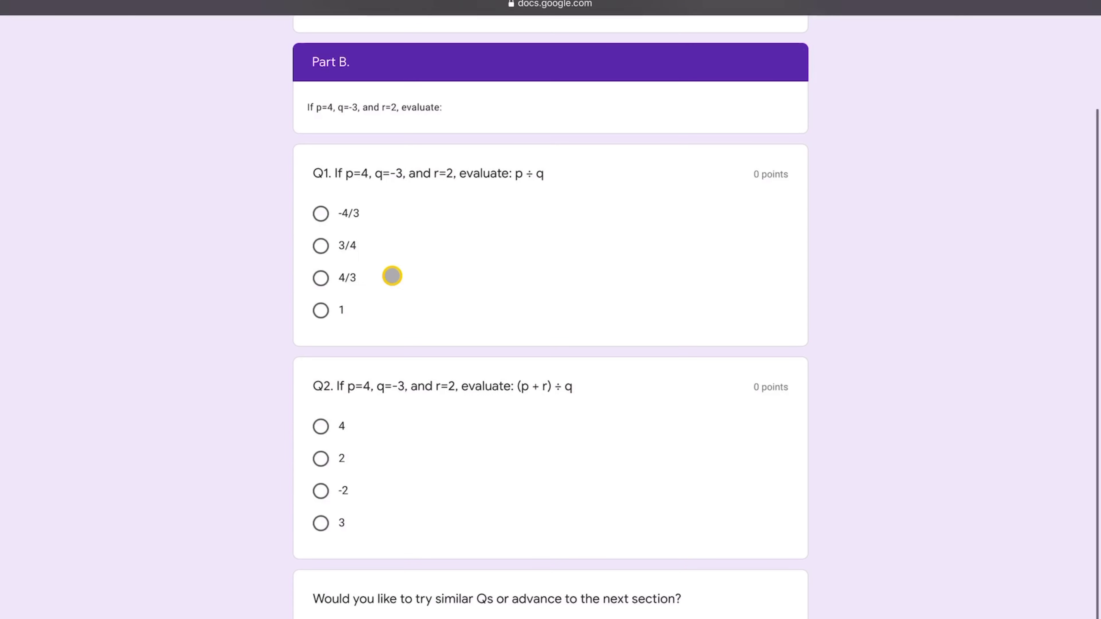
click(322, 214)
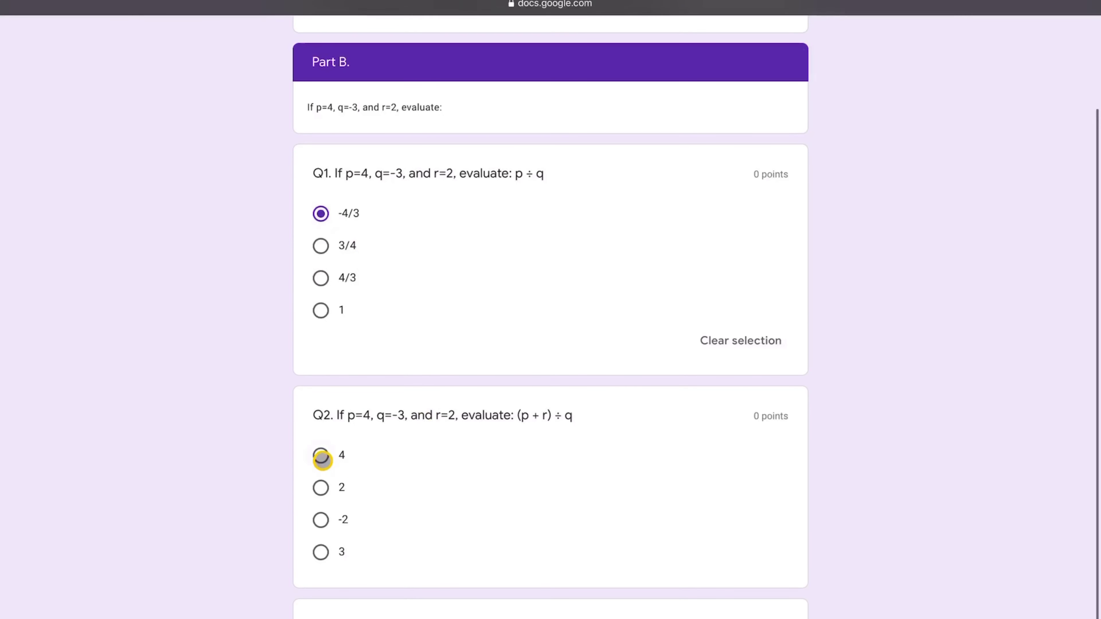
click(321, 455)
scroll(526, 504, down, 7)
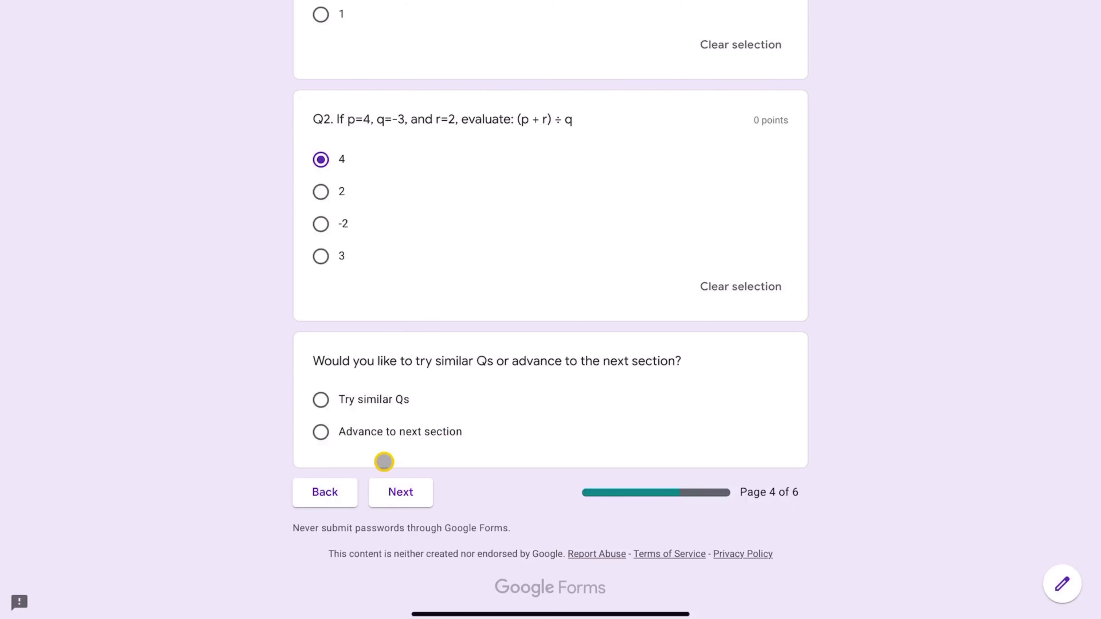
click(320, 433)
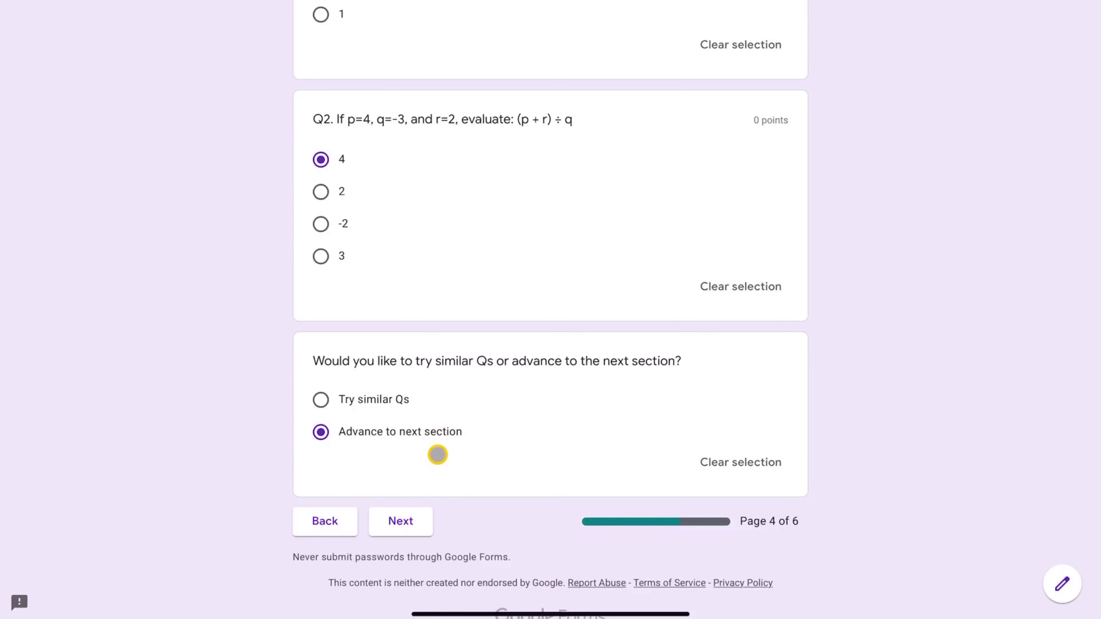
click(408, 521)
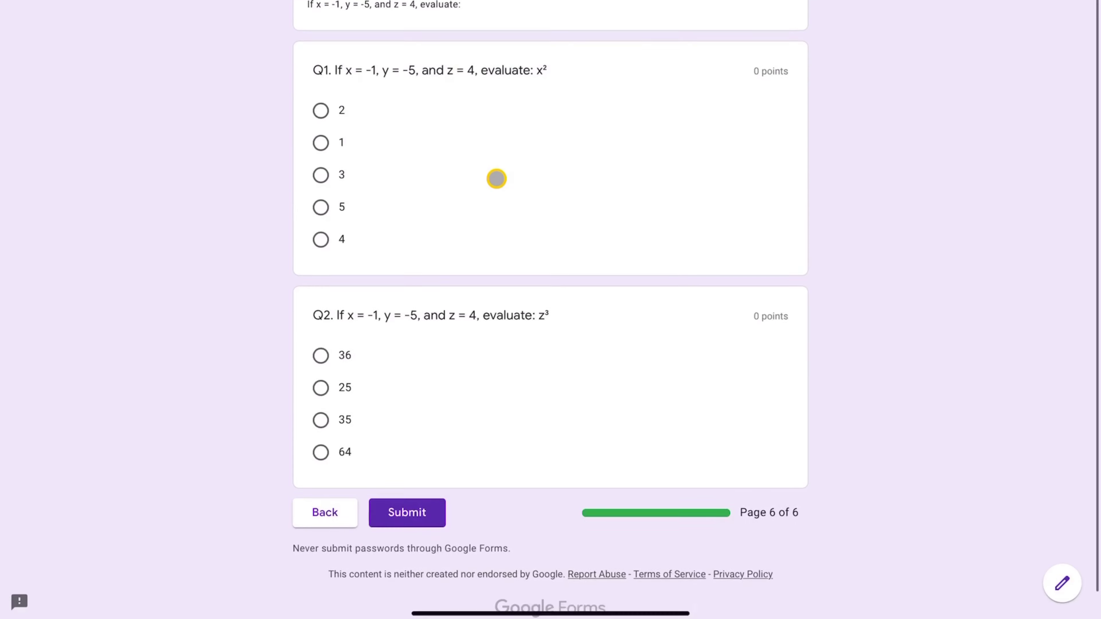
- Answer Part C with 2 for the x² question and 36 for z³
click(321, 112)
click(321, 384)
scroll(596, 382, down, 1)
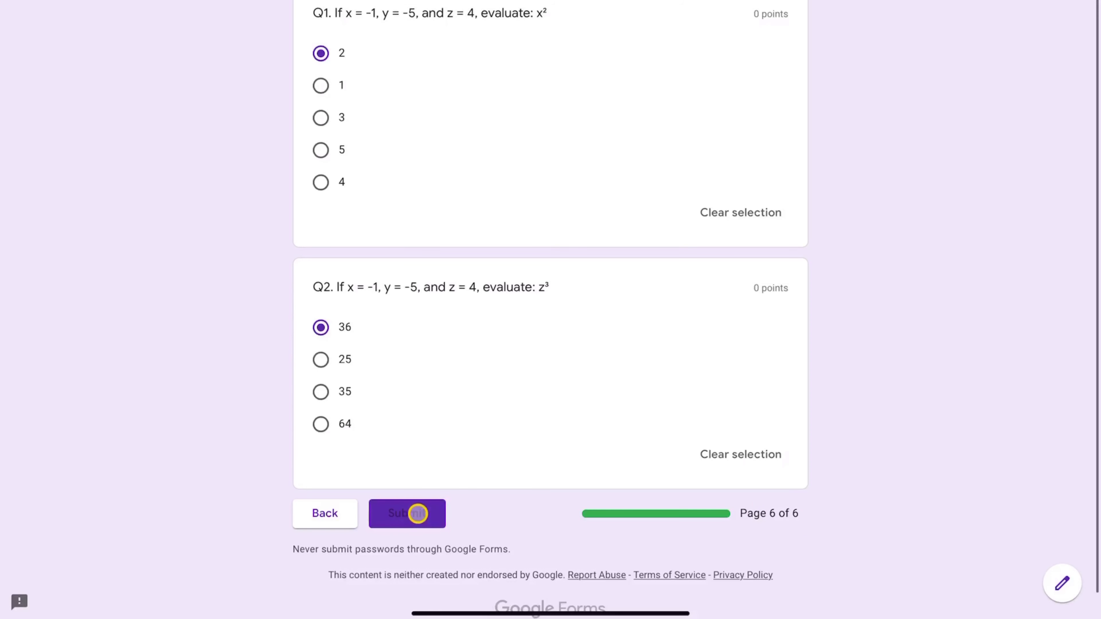
- Submit the completed quiz from the final page, 6 of 6
click(417, 514)
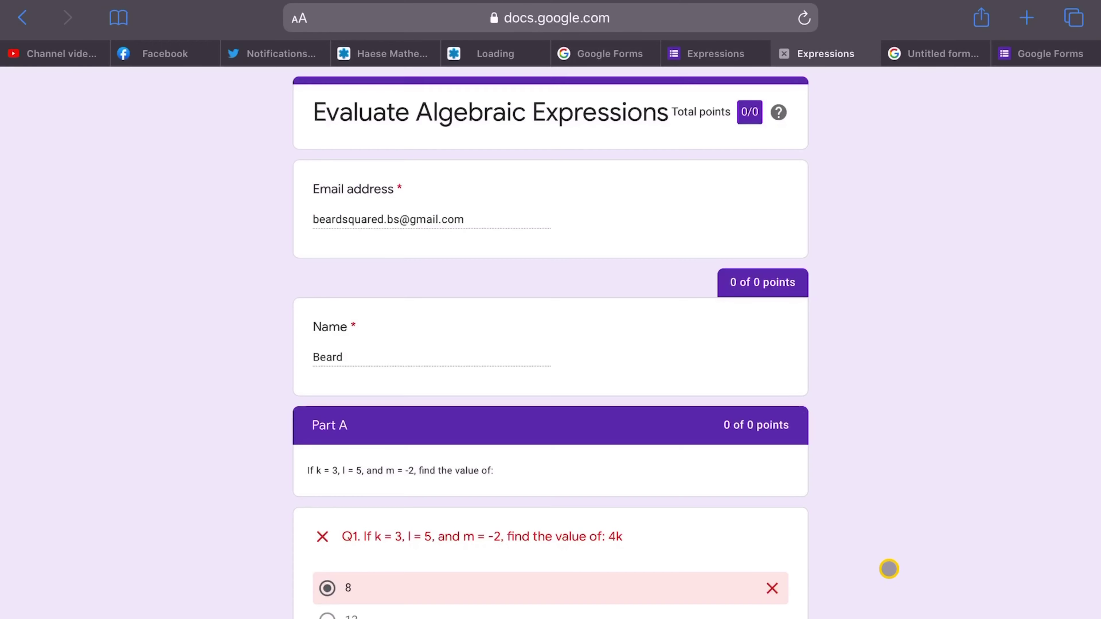
scroll(888, 568, down, 4)
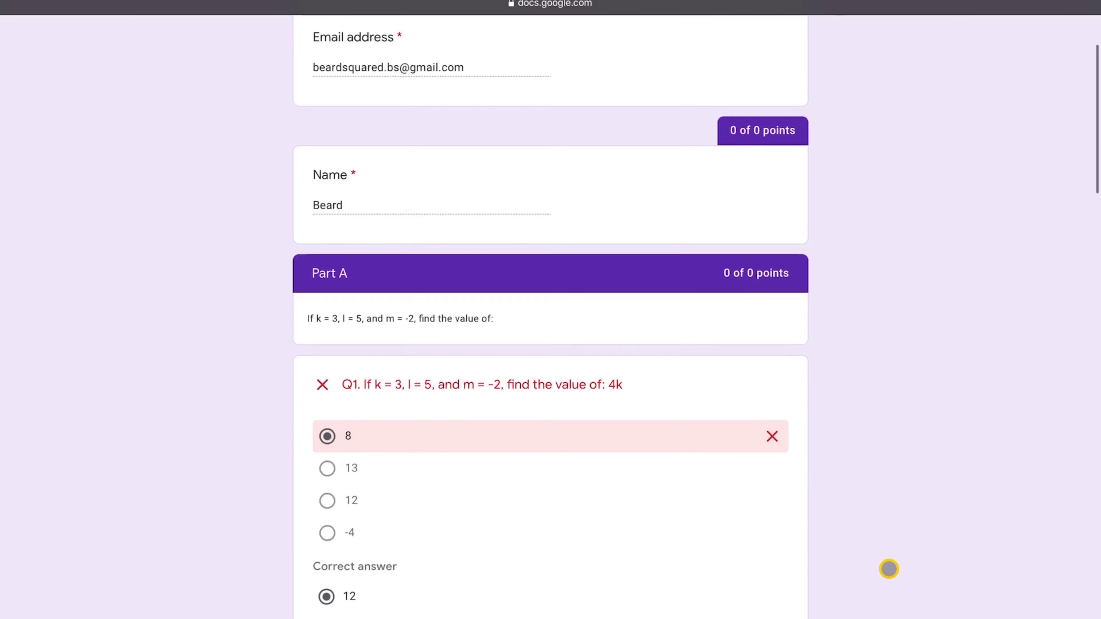
scroll(531, 474, down, 9)
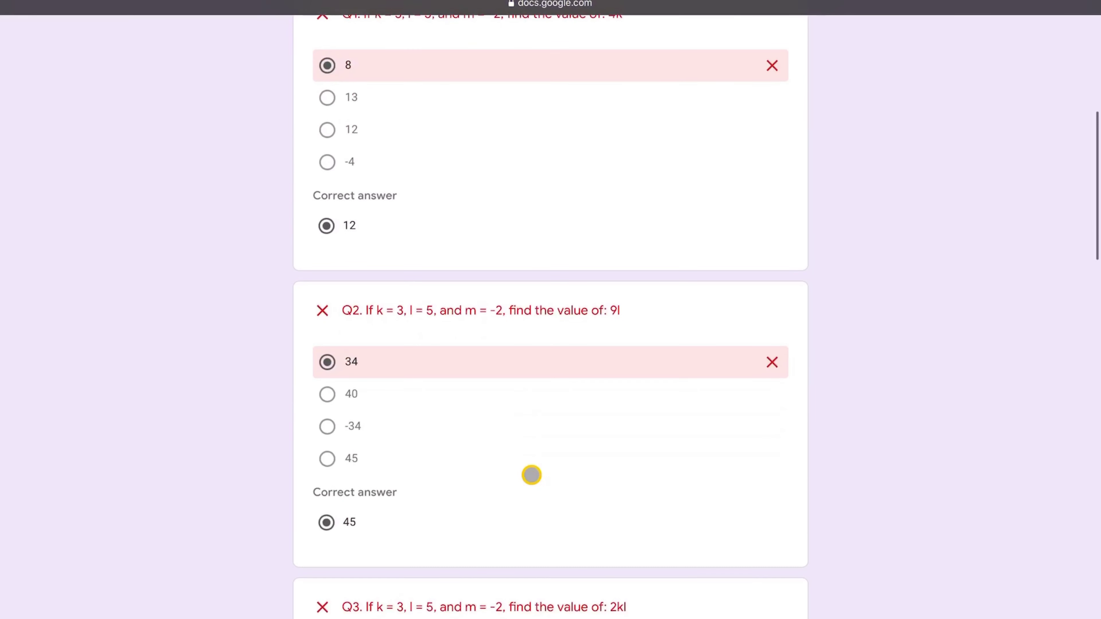
scroll(516, 511, down, 12)
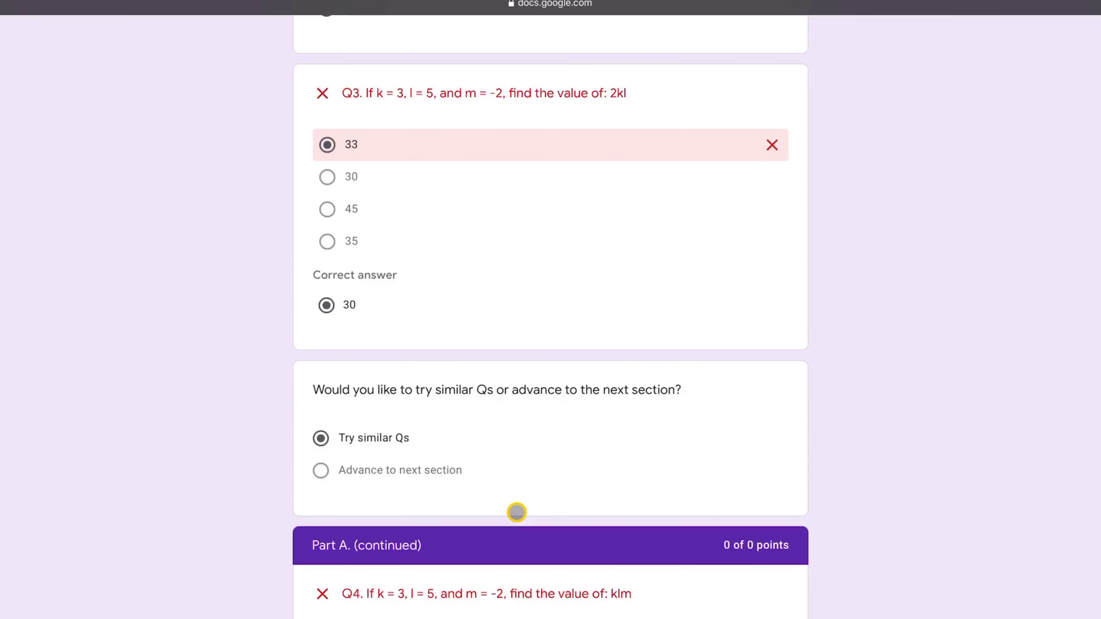
scroll(516, 512, down, 20)
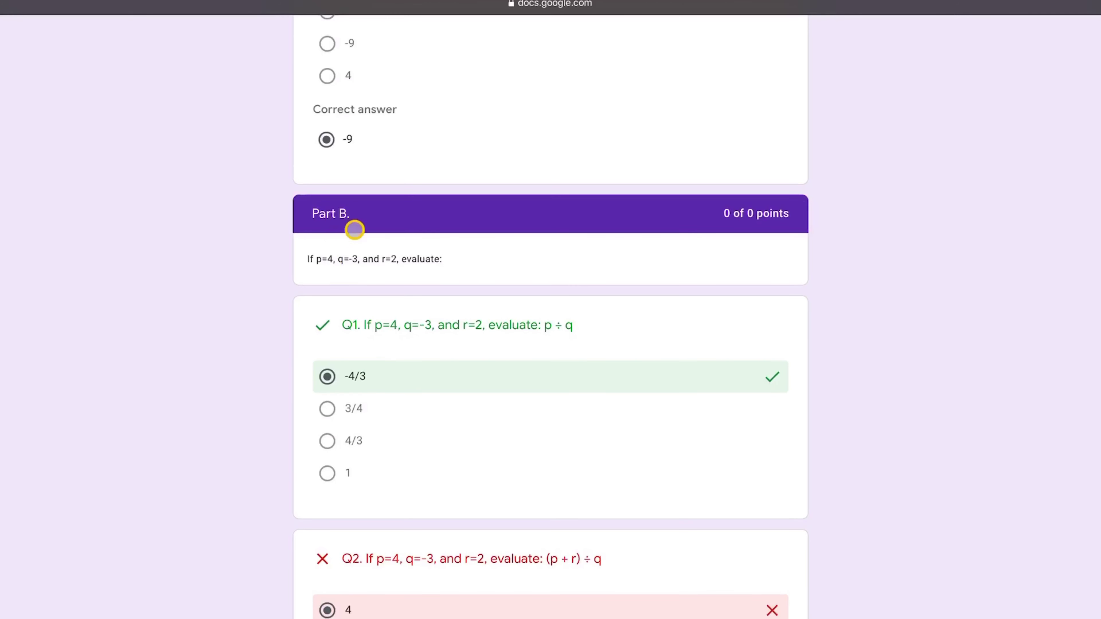
scroll(430, 380, down, 8)
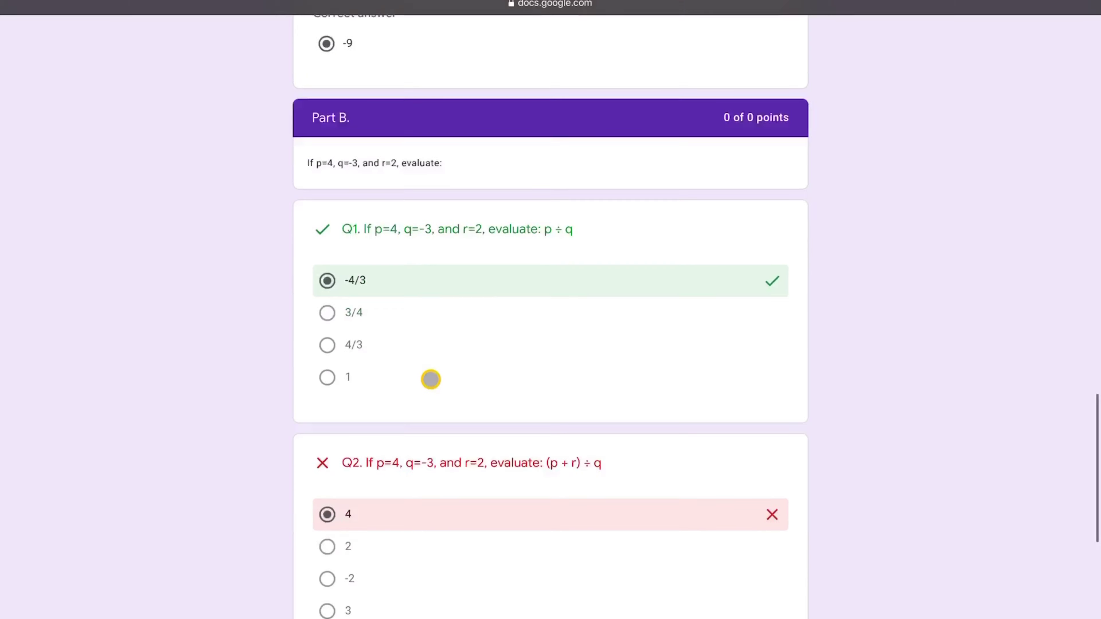
scroll(431, 379, down, 4)
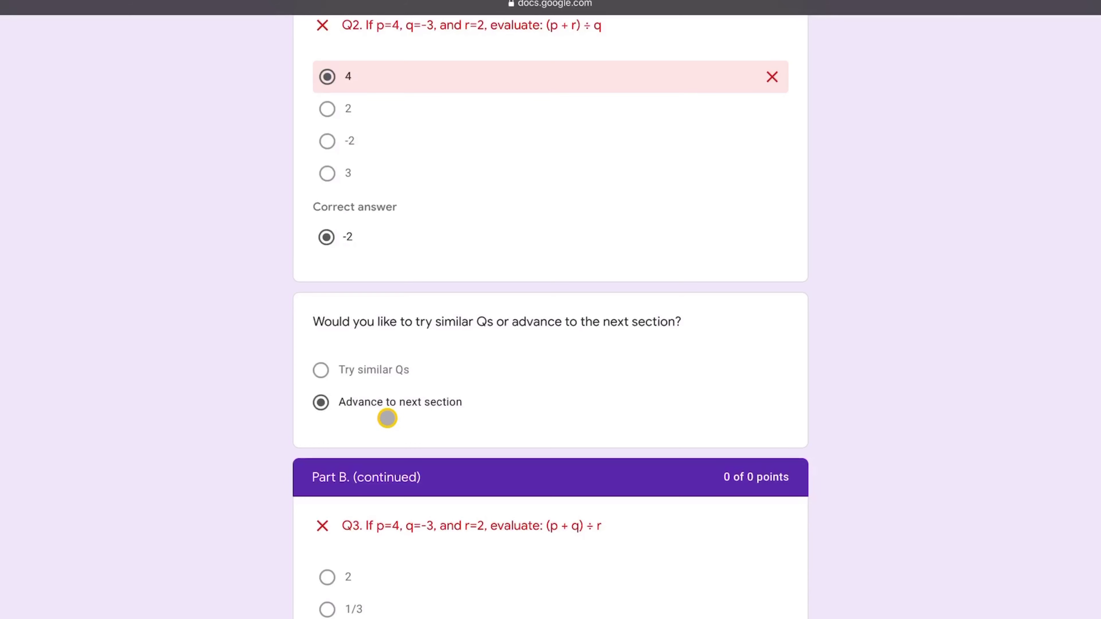
scroll(523, 568, down, 9)
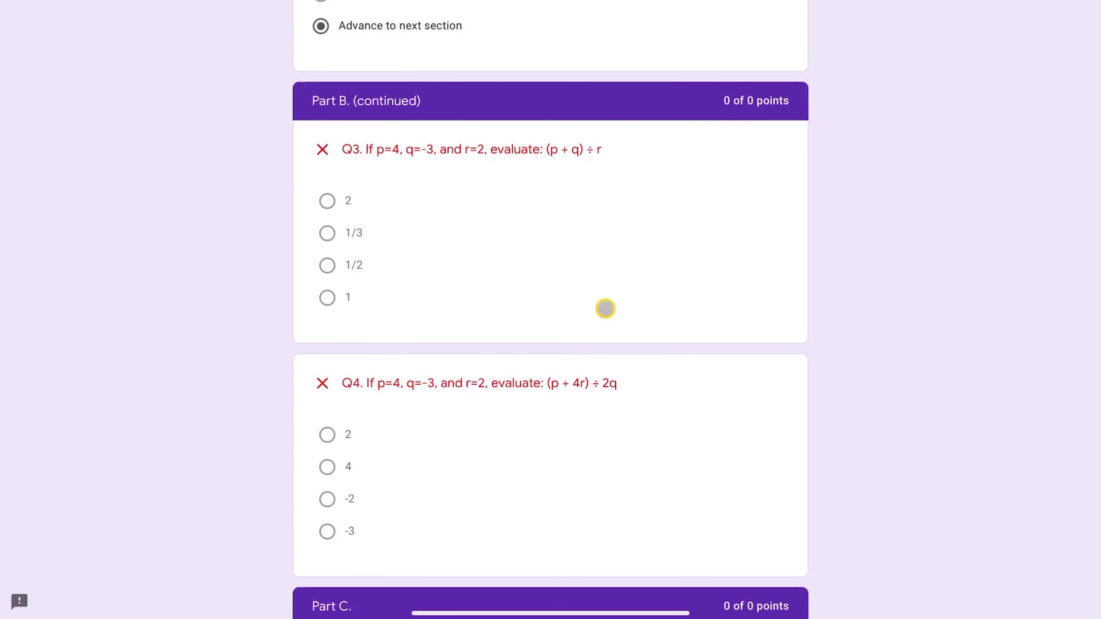
scroll(573, 251, down, 13)
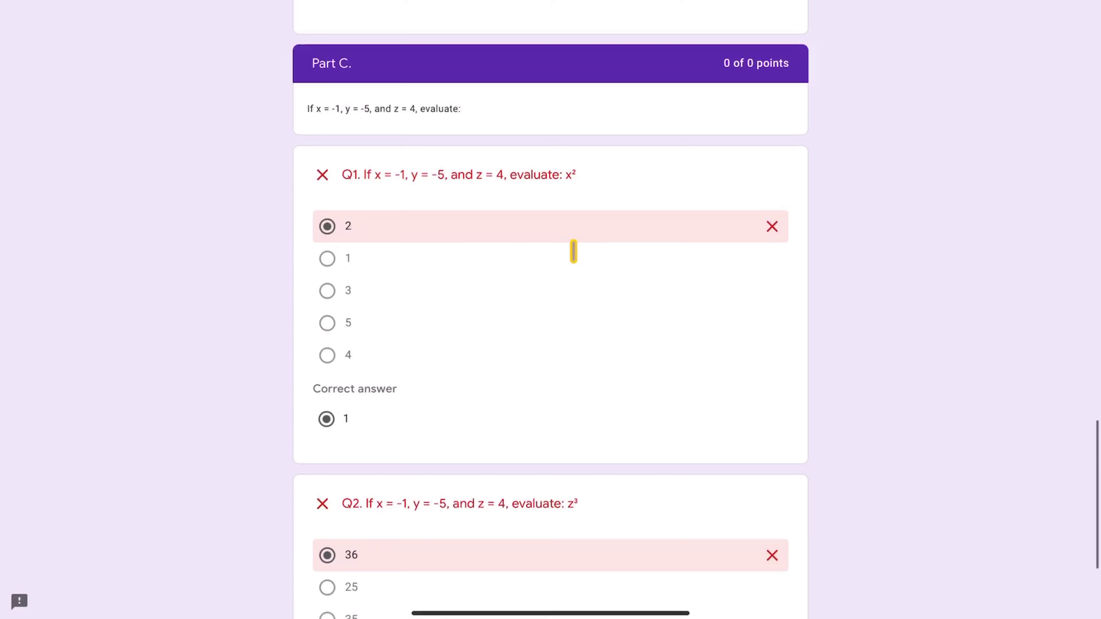
scroll(573, 251, down, 3)
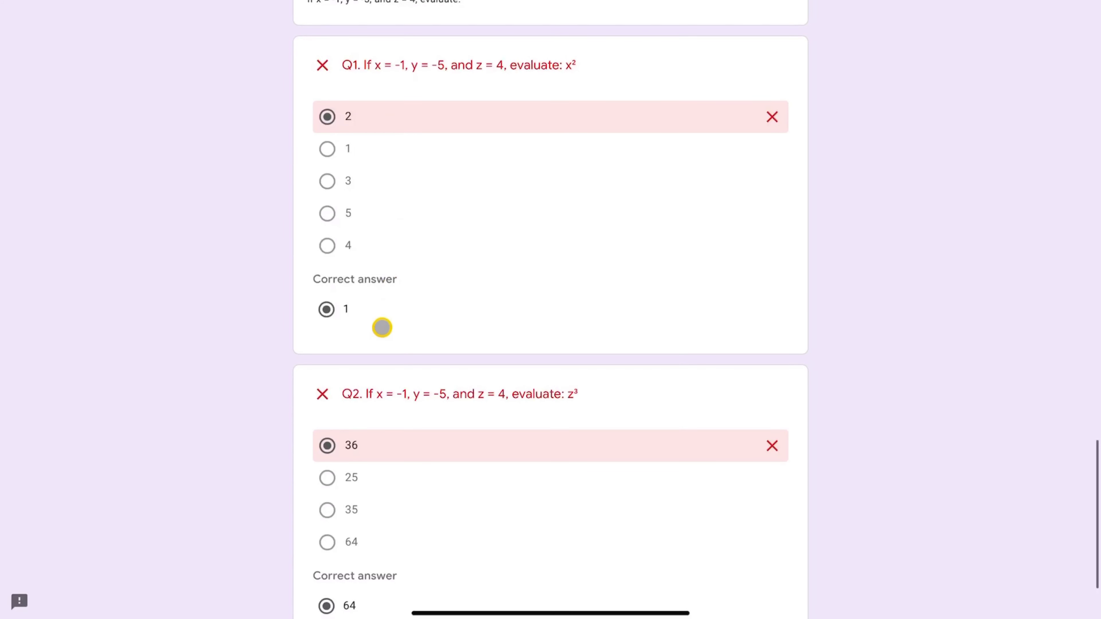
scroll(375, 310, down, 3)
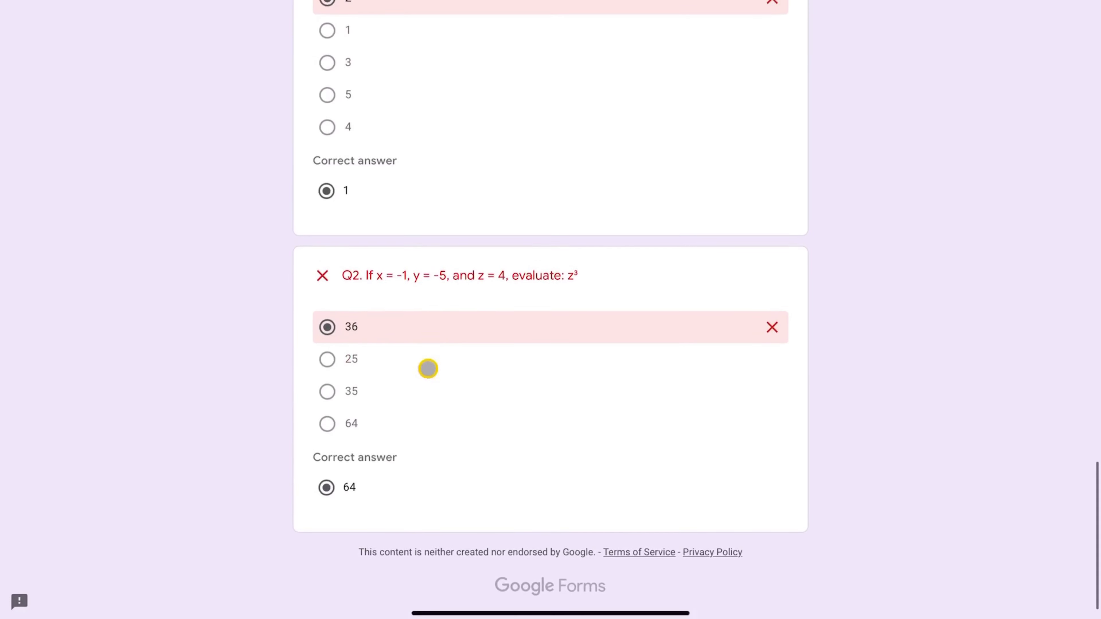